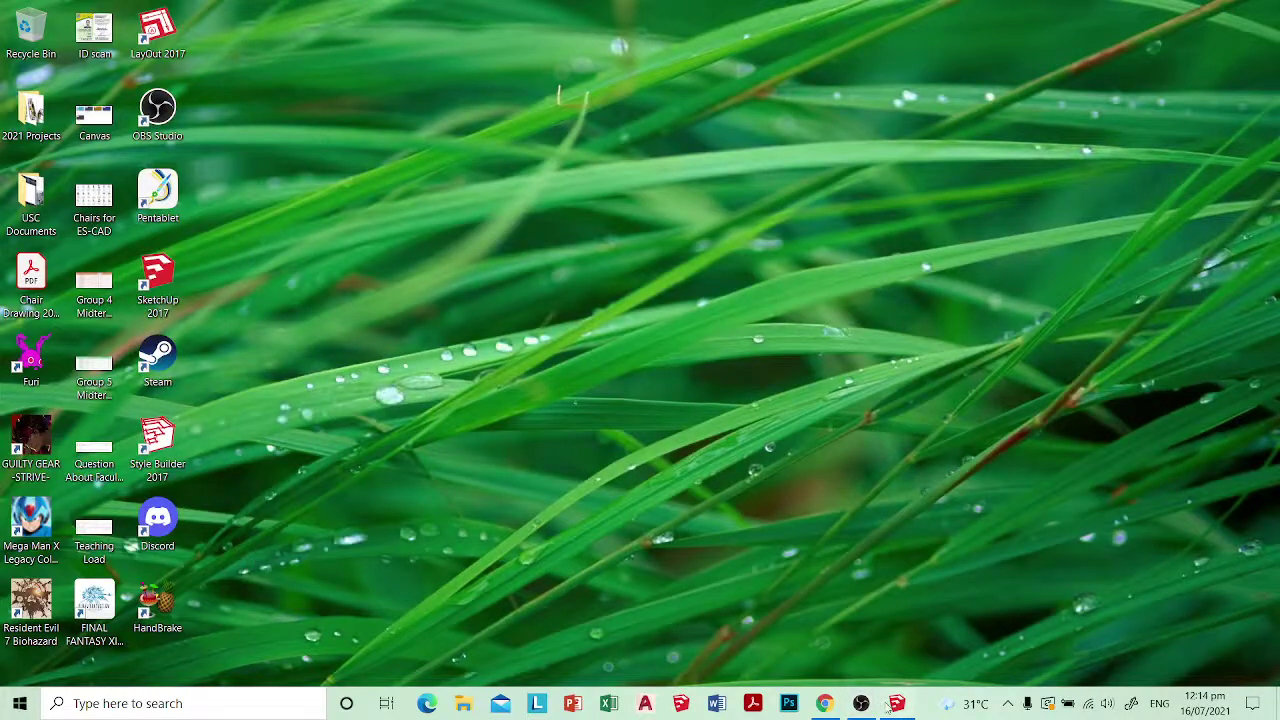
Step: Switch to the open SketchUp model, select the whole gridded disc and try to erase the stray edges beside it
click(893, 705)
mouse_move(735, 443)
middle_down()
mouse_move(766, 363)
mouse_move(637, 388)
mouse_move(609, 369)
mouse_move(697, 314)
mouse_move(631, 320)
mouse_move(529, 368)
middle_up()
scroll(670, 372, down, 3)
scroll(629, 335, up, 5)
triple_click(637, 345)
key(e)
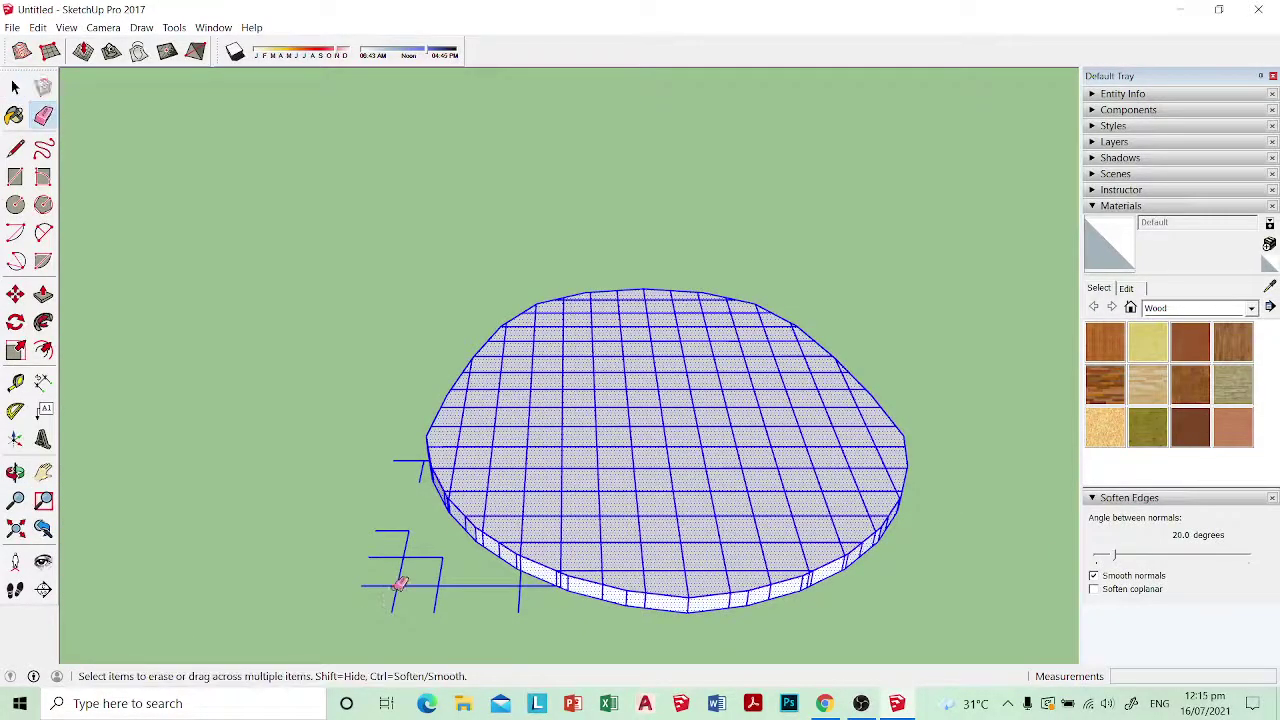
key(space)
click(549, 589)
double_click(580, 486)
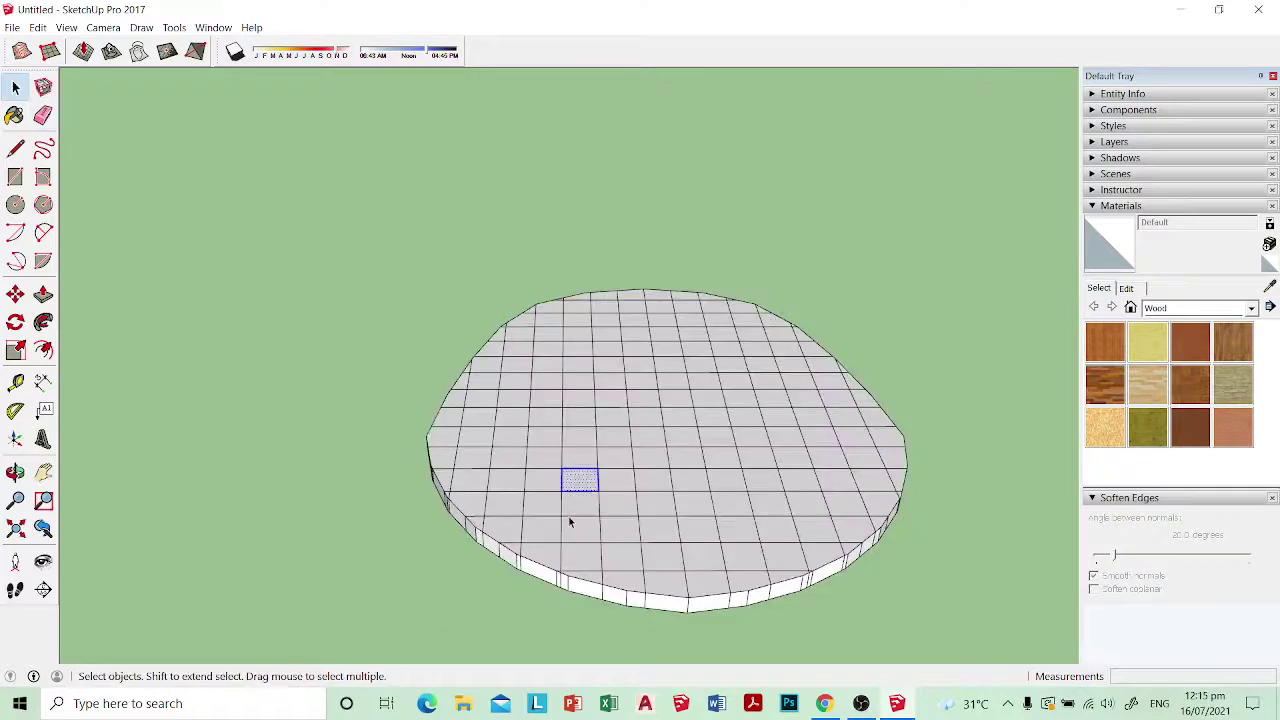
Step: Reselect the connected disc geometry and try to remove the stray edges around its corner
triple_click(569, 523)
middle_drag(569, 529, 406, 529)
click(384, 535)
drag(423, 591, 318, 478)
middle_drag(400, 532, 368, 567)
drag(368, 567, 286, 456)
triple_click(477, 500)
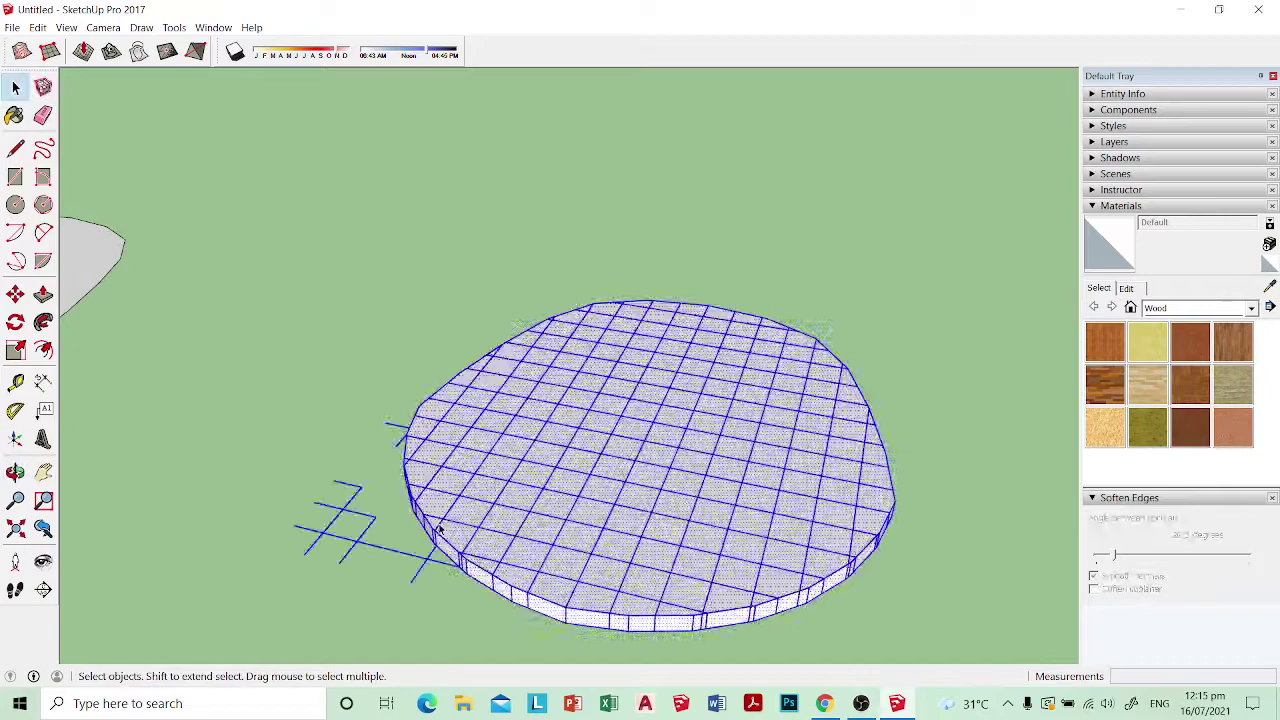
middle_drag(437, 527, 399, 595)
key(e)
mouse_move(378, 568)
mouse_down()
mouse_move(372, 548)
mouse_move(403, 581)
mouse_move(383, 561)
mouse_up()
Step: Fill the recessed central and rim cells on the disc's underside flush using Push/Pull
mouse_move(383, 561)
middle_down()
mouse_move(688, 528)
mouse_move(714, 257)
mouse_move(728, 386)
mouse_move(783, 293)
middle_up()
scroll(738, 350, up, 6)
key(p)
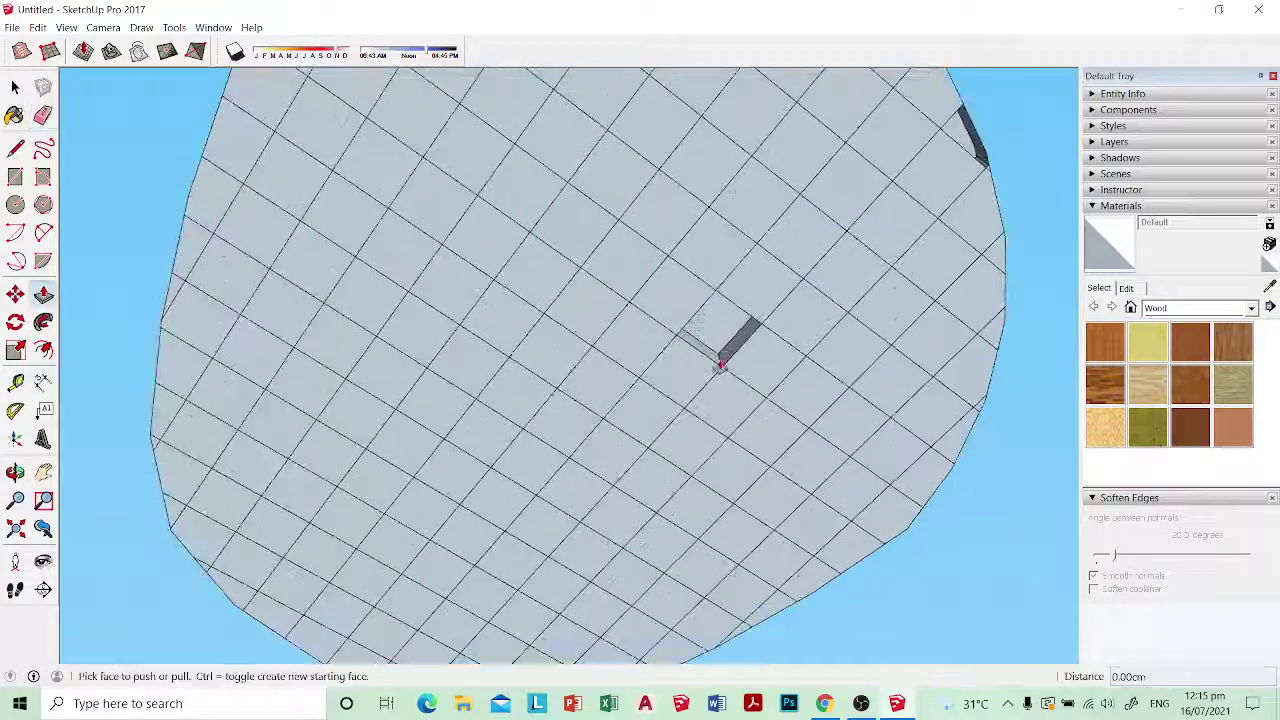
click(728, 340)
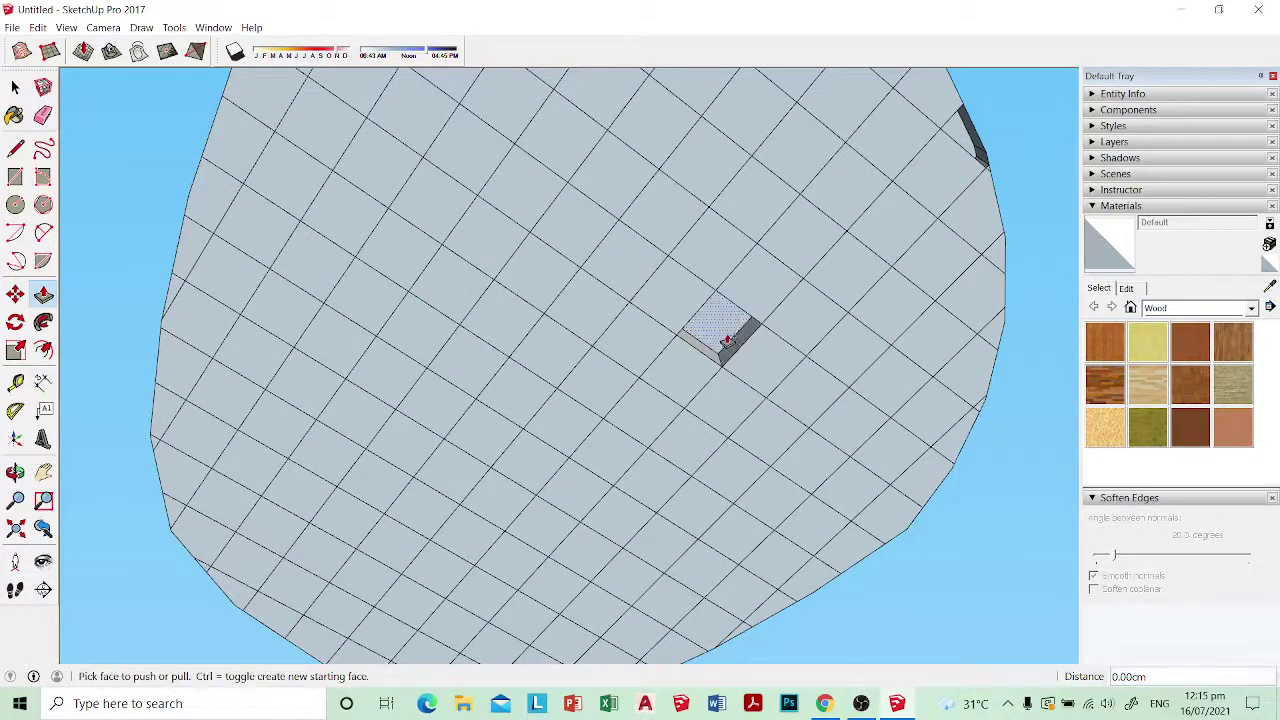
click(723, 338)
key(Escape)
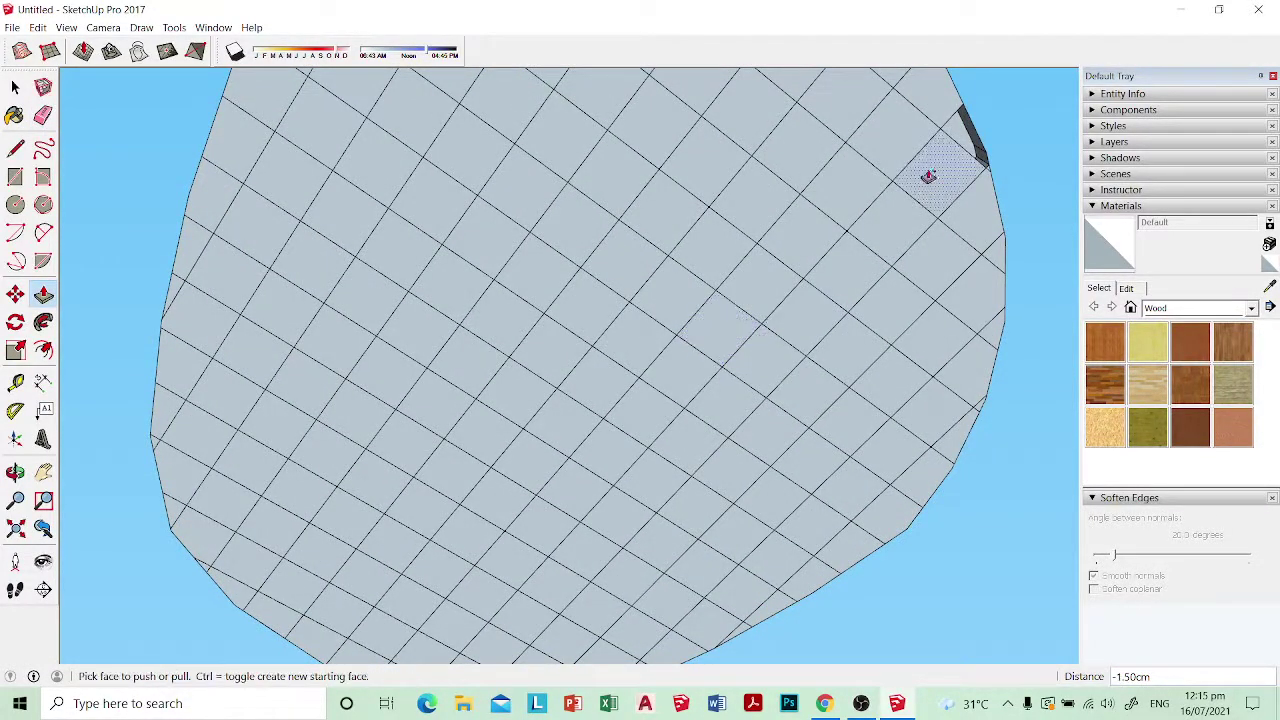
click(950, 143)
click(951, 142)
click(958, 136)
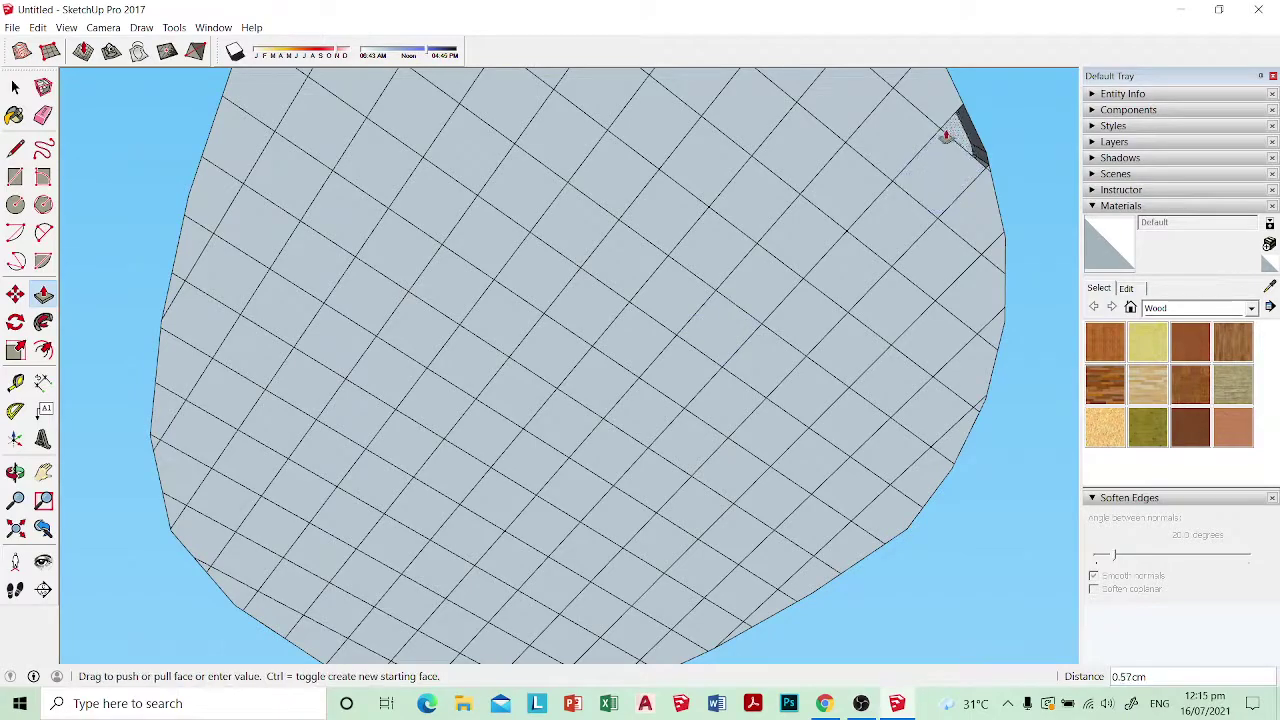
click(938, 134)
Step: Push/Pull the recessed central and rim cells on the disc's top flush with the surrounding grid
scroll(762, 242, down, 1)
middle_drag(762, 242, 582, 417)
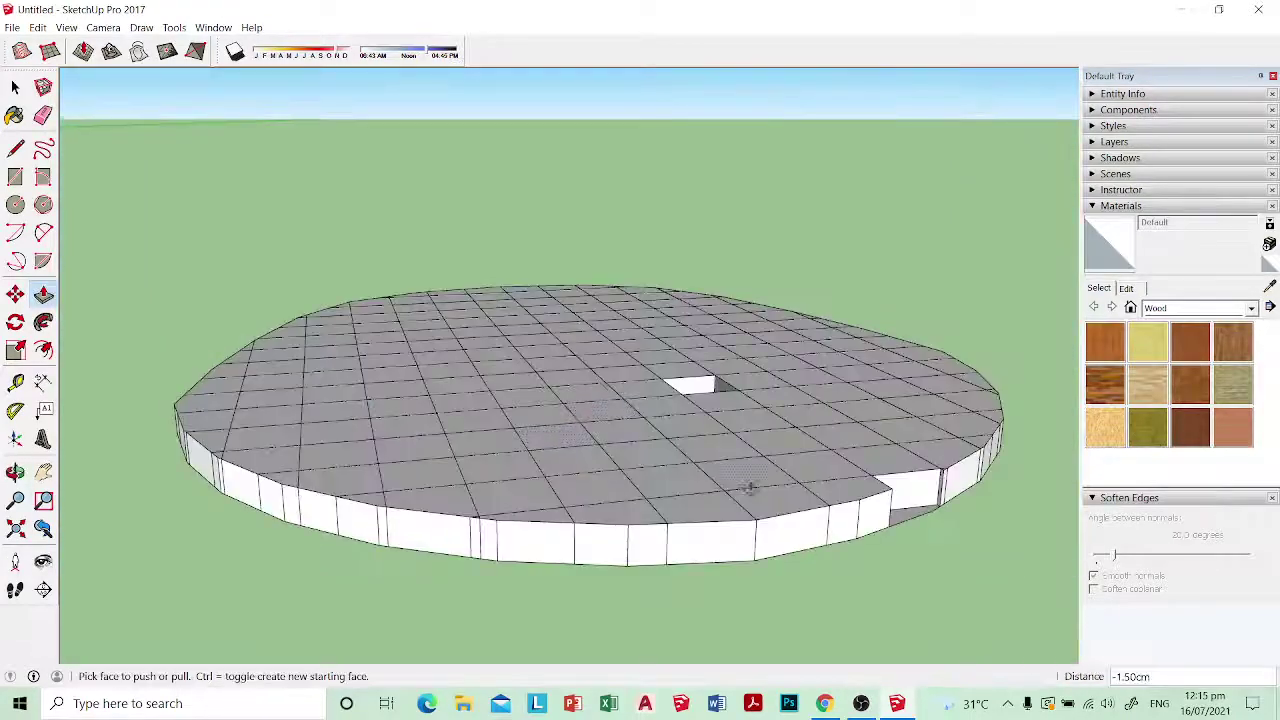
middle_drag(749, 488, 667, 476)
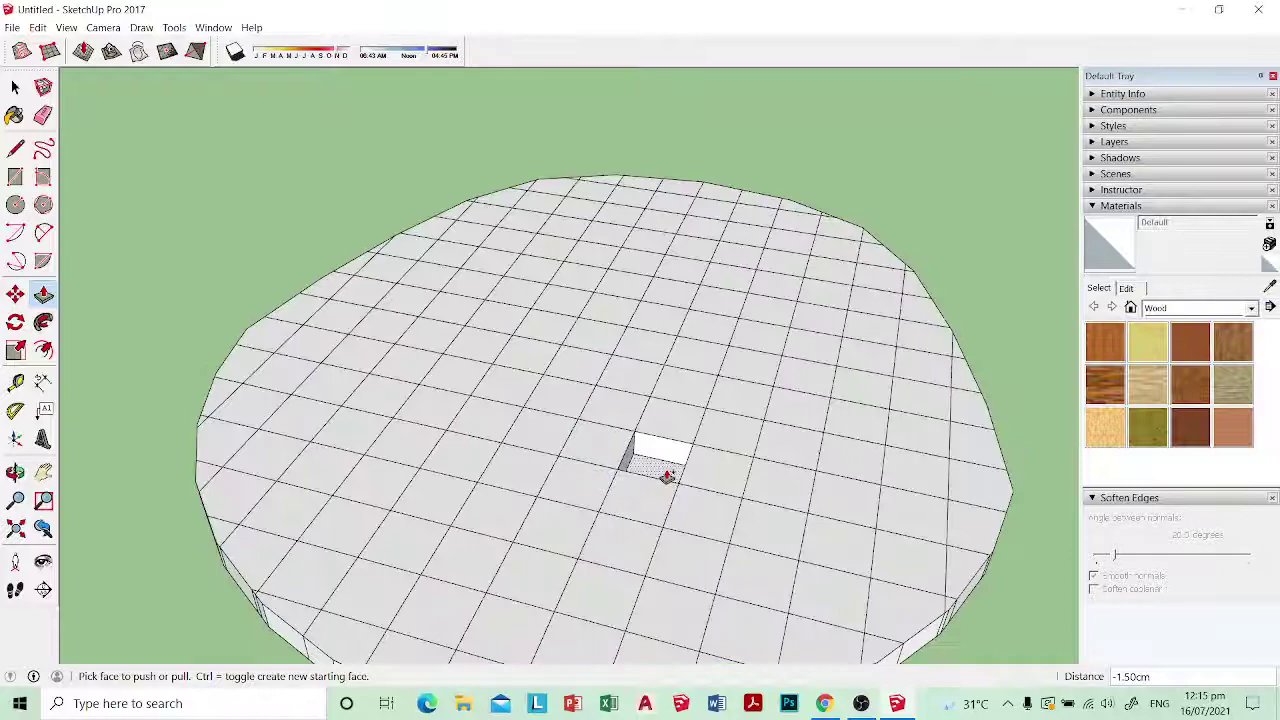
click(667, 476)
click(683, 486)
middle_drag(711, 556, 704, 430)
click(622, 546)
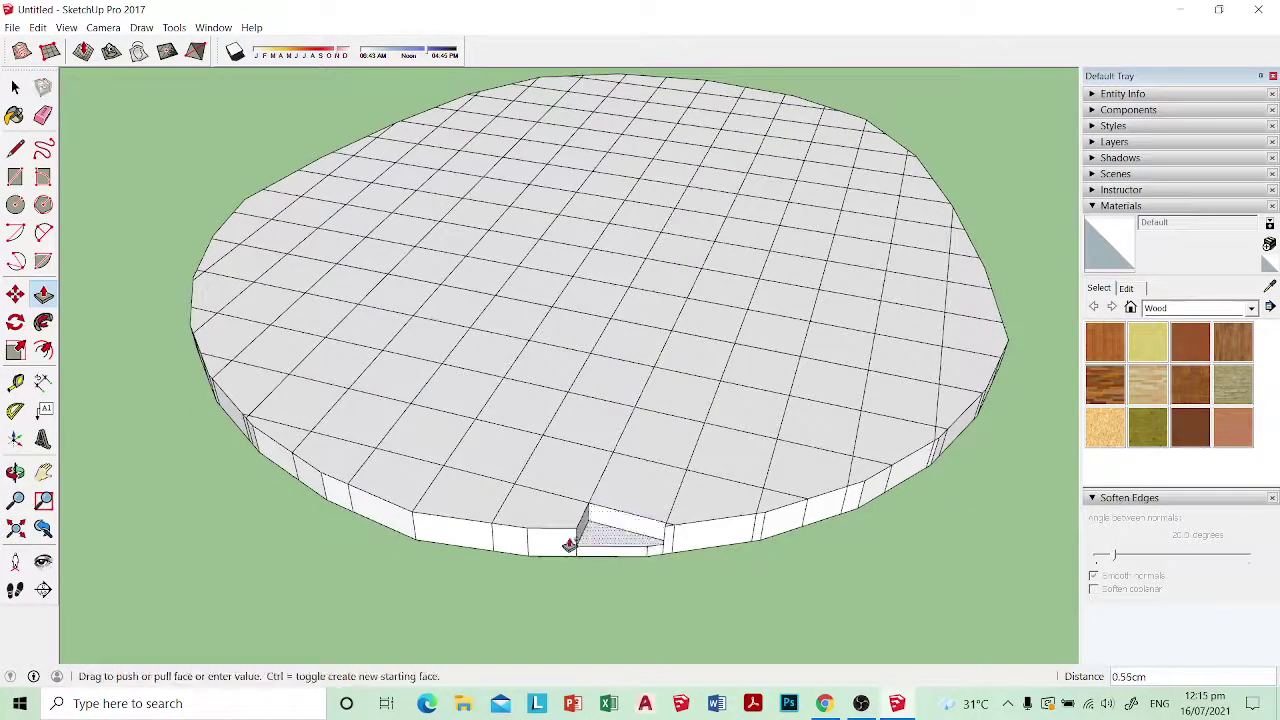
click(560, 535)
Step: Select all connected geometry of the gridded disc and make it a group
scroll(560, 524, down, 2)
key(space)
triple_click(510, 428)
middle_drag(400, 483, 408, 572)
click(257, 566)
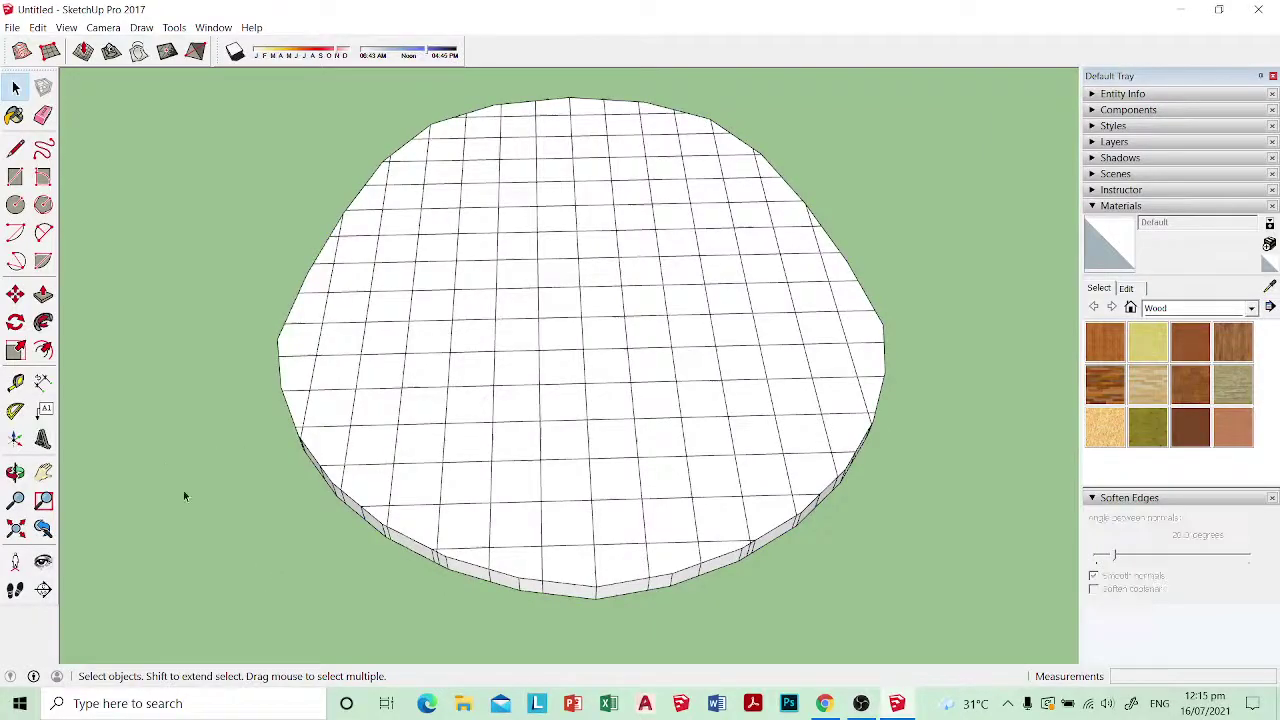
triple_click(587, 462)
middle_drag(587, 462, 577, 408)
right_click(577, 408)
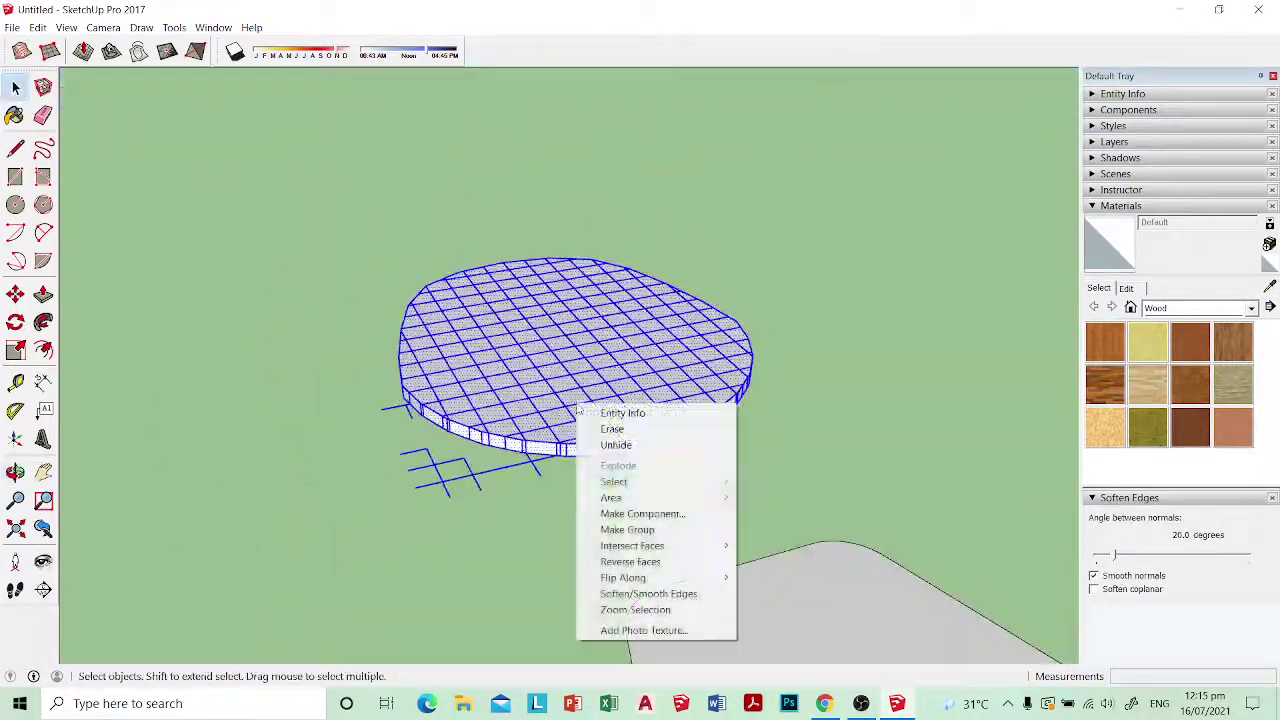
click(605, 528)
Step: Erase the hidden stray edges next to the disc inside its group, and close the group
triple_click(556, 413)
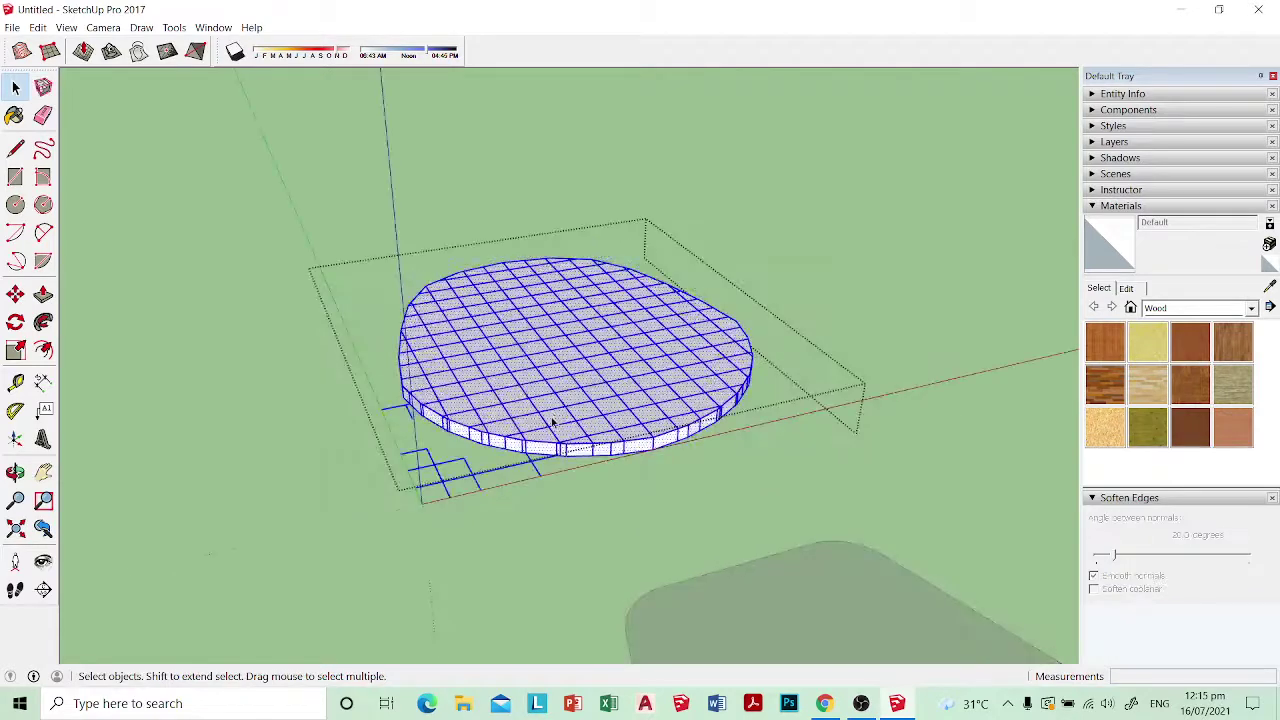
middle_drag(552, 423, 541, 509)
key(e)
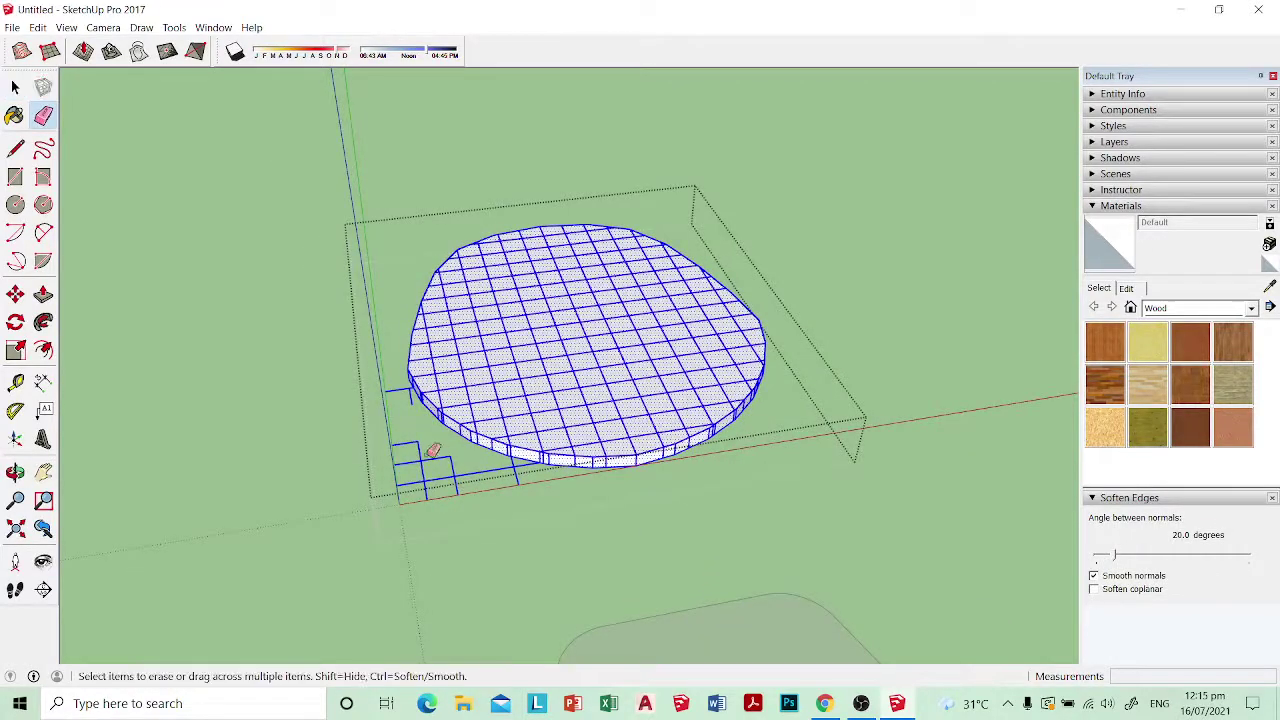
drag(419, 455, 511, 489)
key(space)
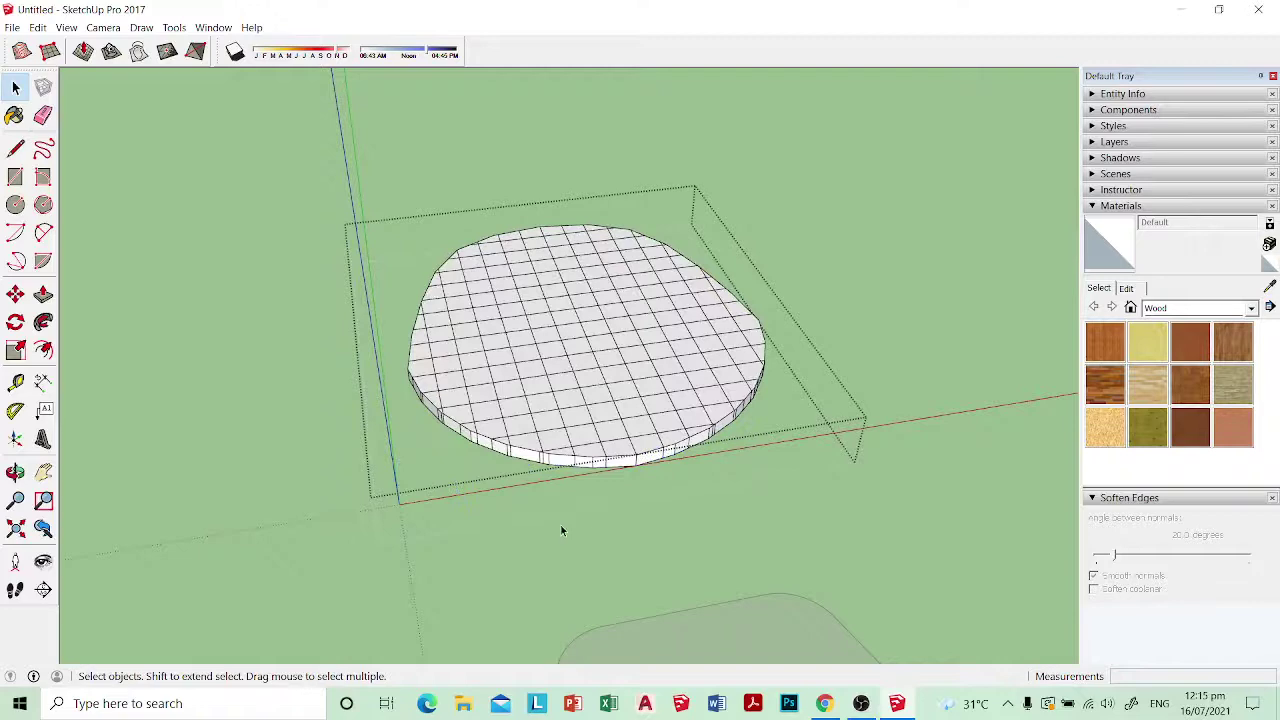
click(791, 532)
Step: Open the disc's group for editing and set the Smoove radius to 1000 cm
middle_drag(791, 532, 622, 358)
double_click(622, 358)
shift+middle_drag(594, 414, 555, 458)
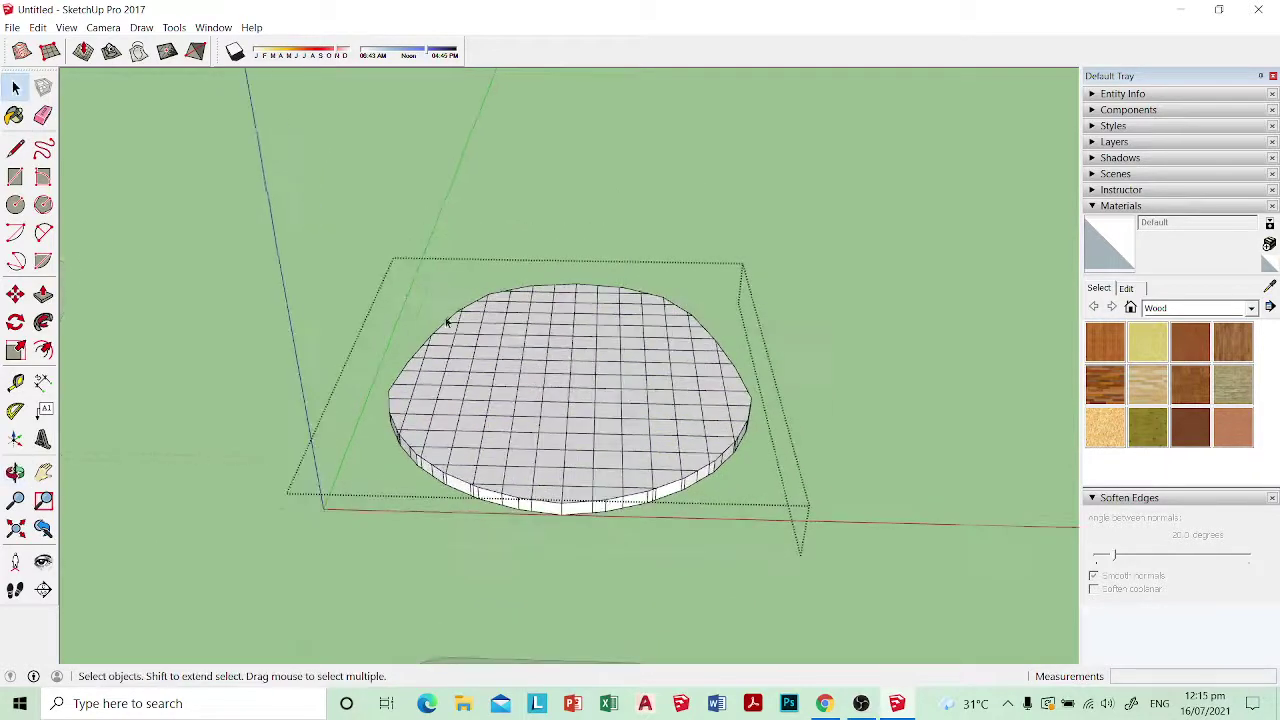
click(83, 52)
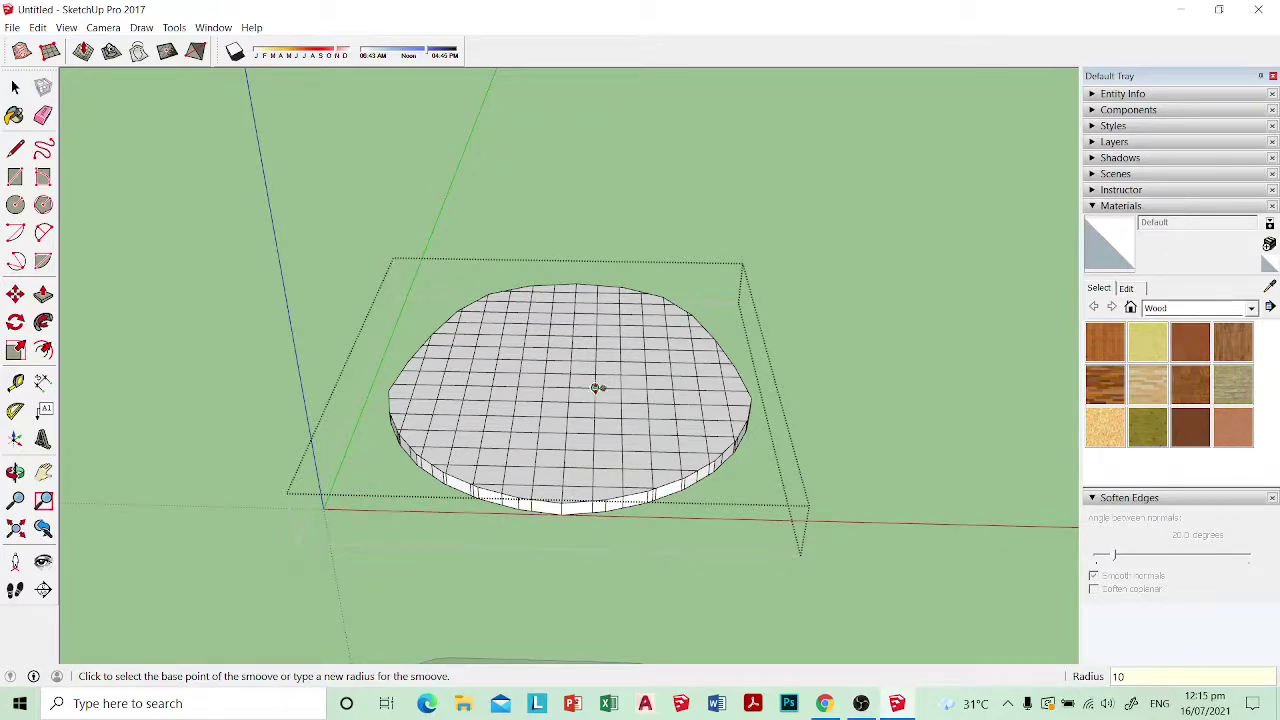
text(1000)
key(Return)
scroll(568, 361, down, 5)
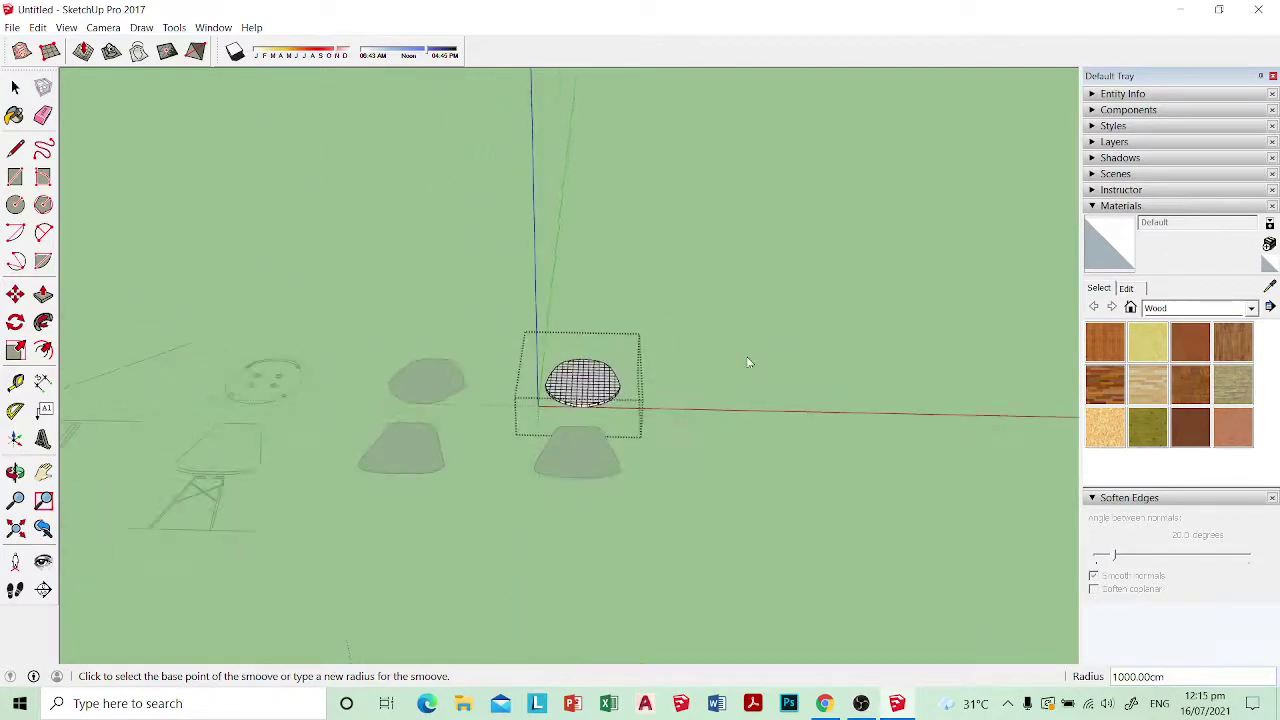
scroll(590, 386, up, 3)
scroll(590, 386, down, 4)
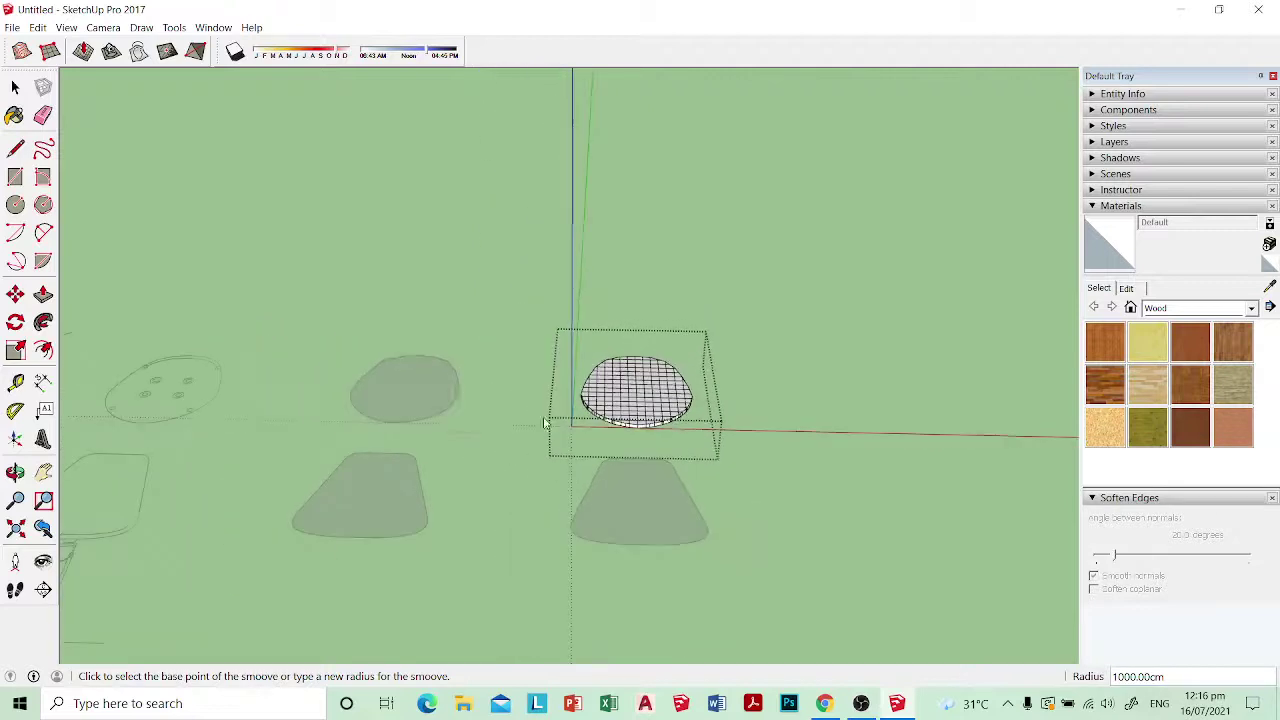
Step: Close the disc's group and set the Smoove radius to 10 cm
key(space)
click(492, 420)
click(83, 51)
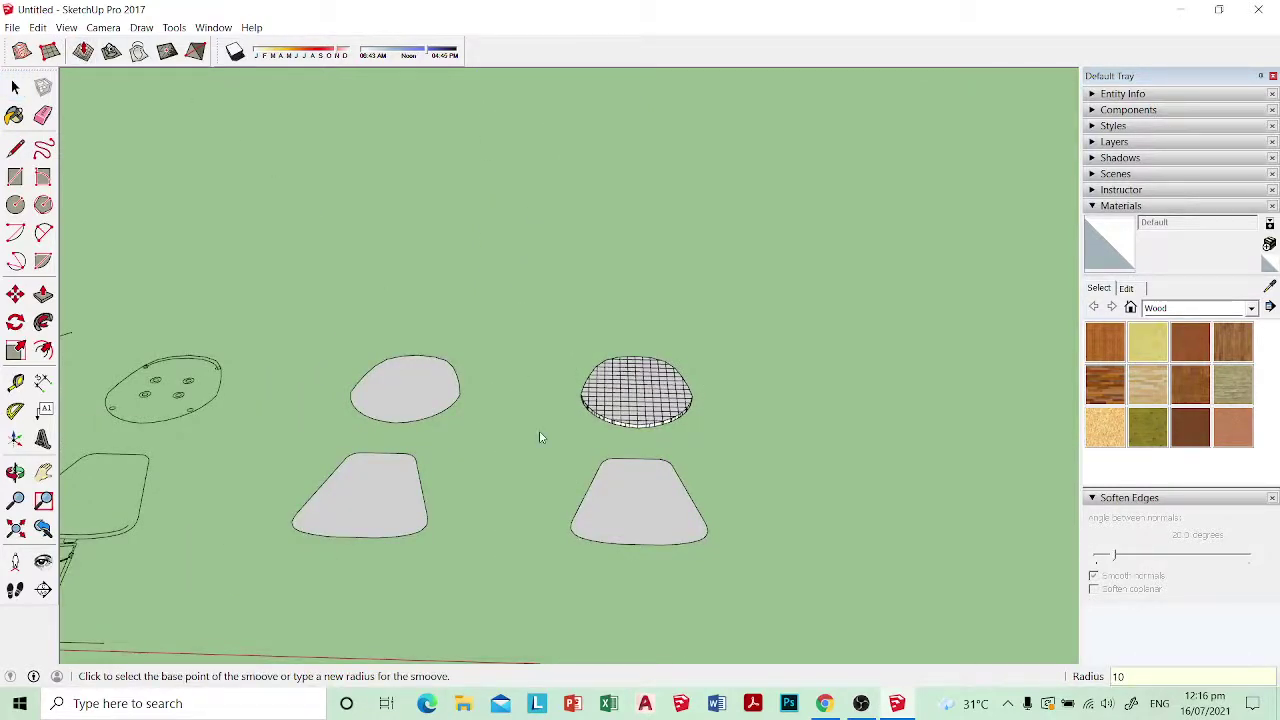
key(Return)
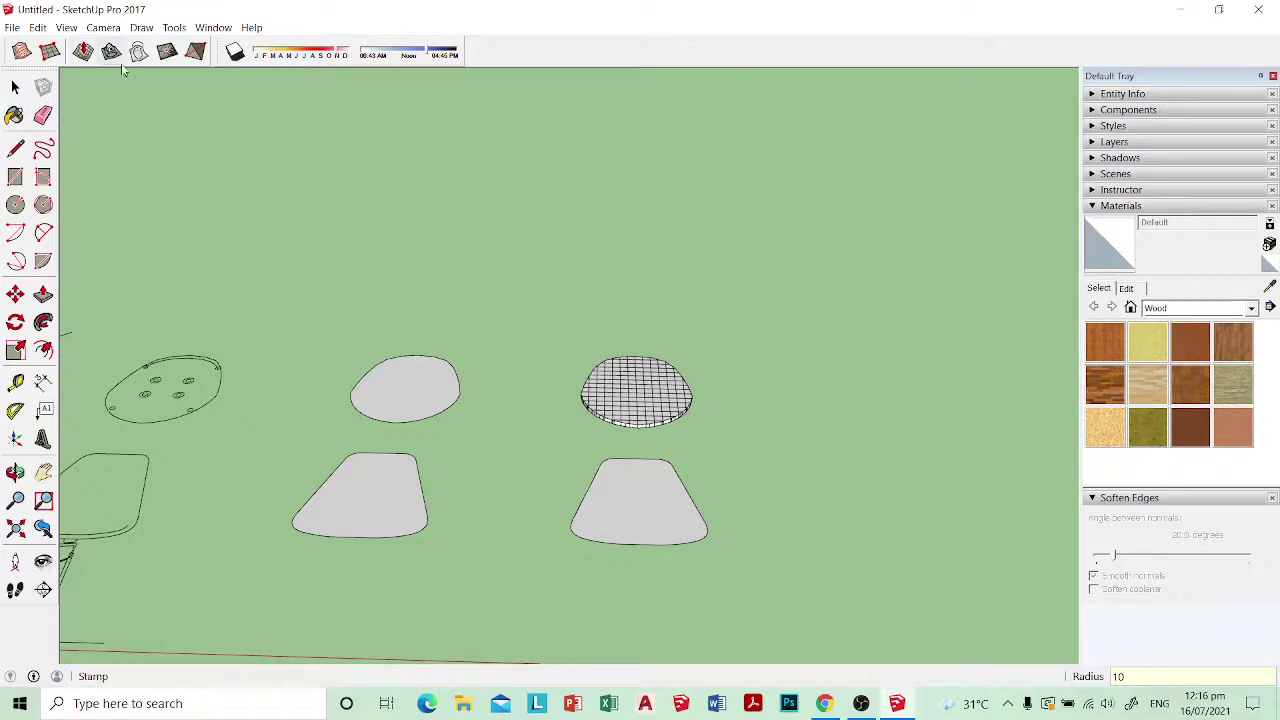
scroll(628, 383, up, 4)
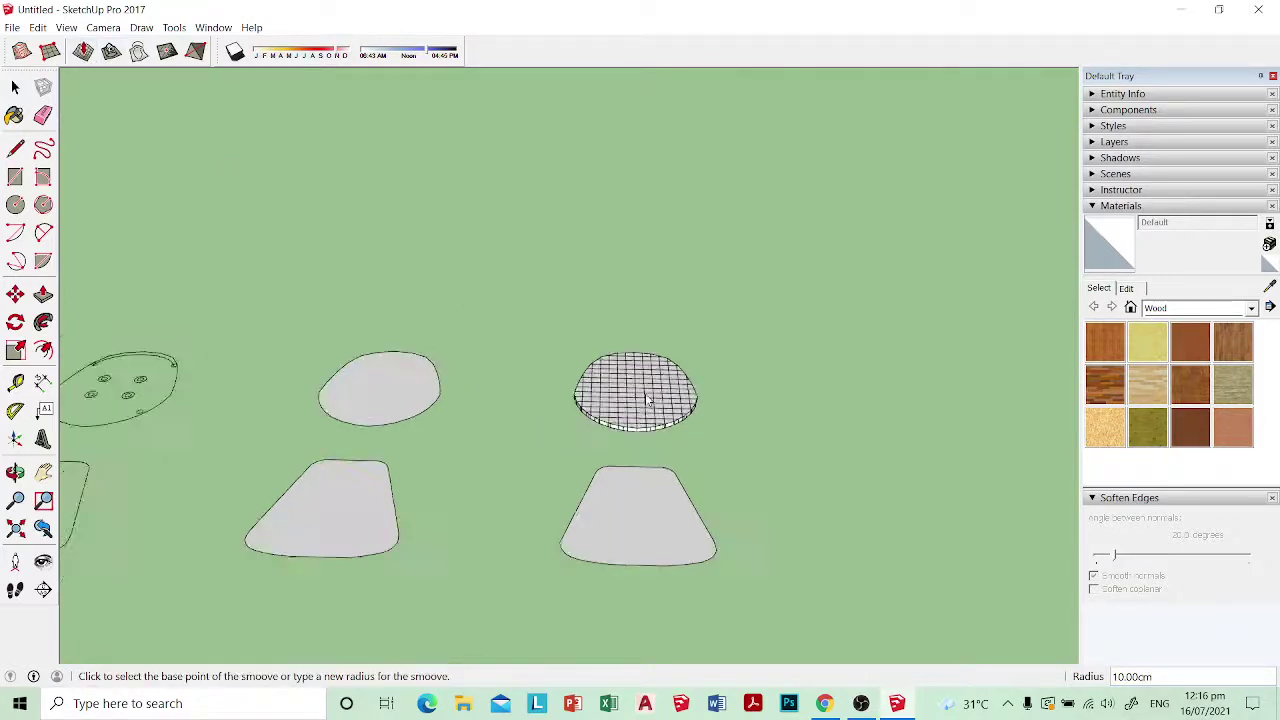
Step: Set the Smoove radius to 7 cm
key(space)
click(83, 53)
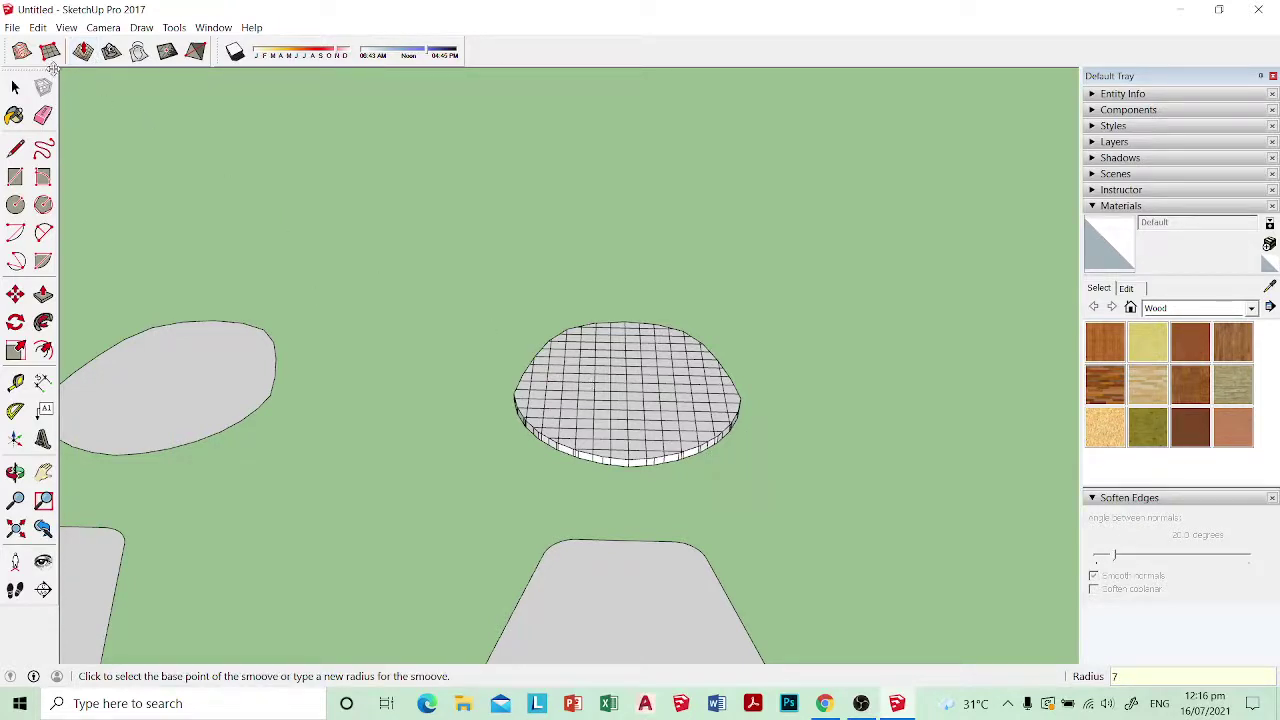
key(Return)
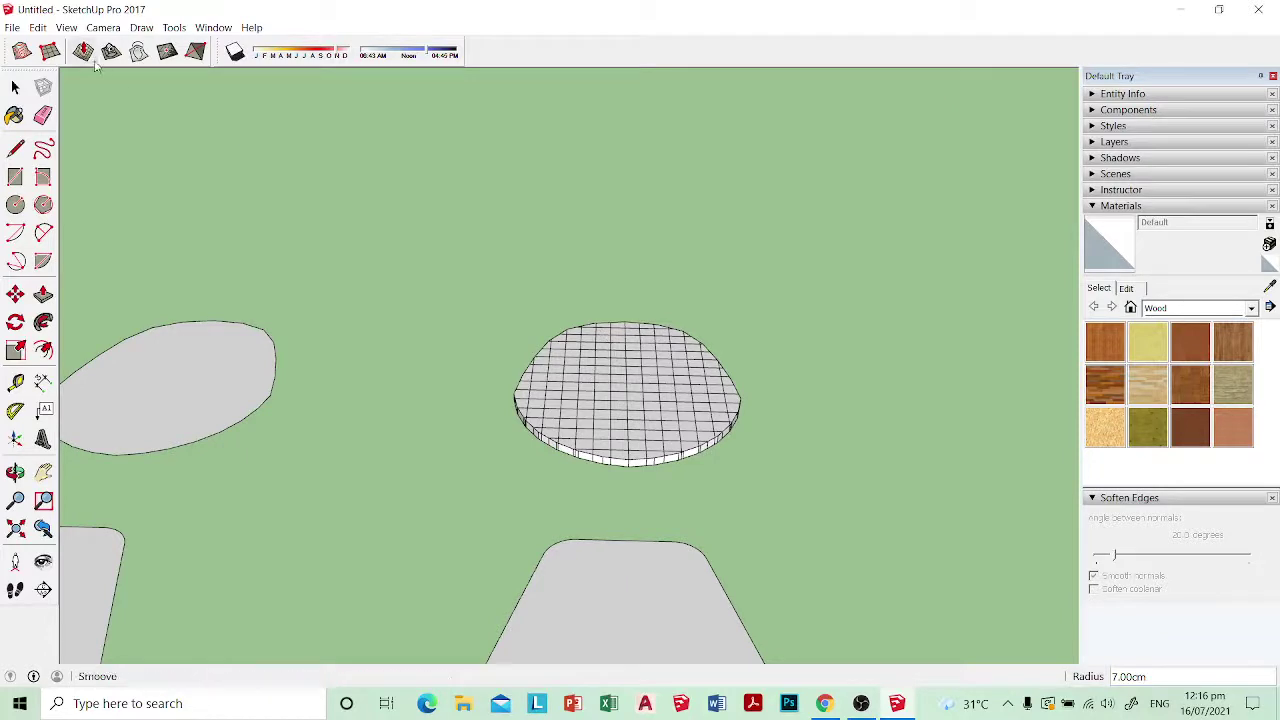
scroll(616, 376, up, 2)
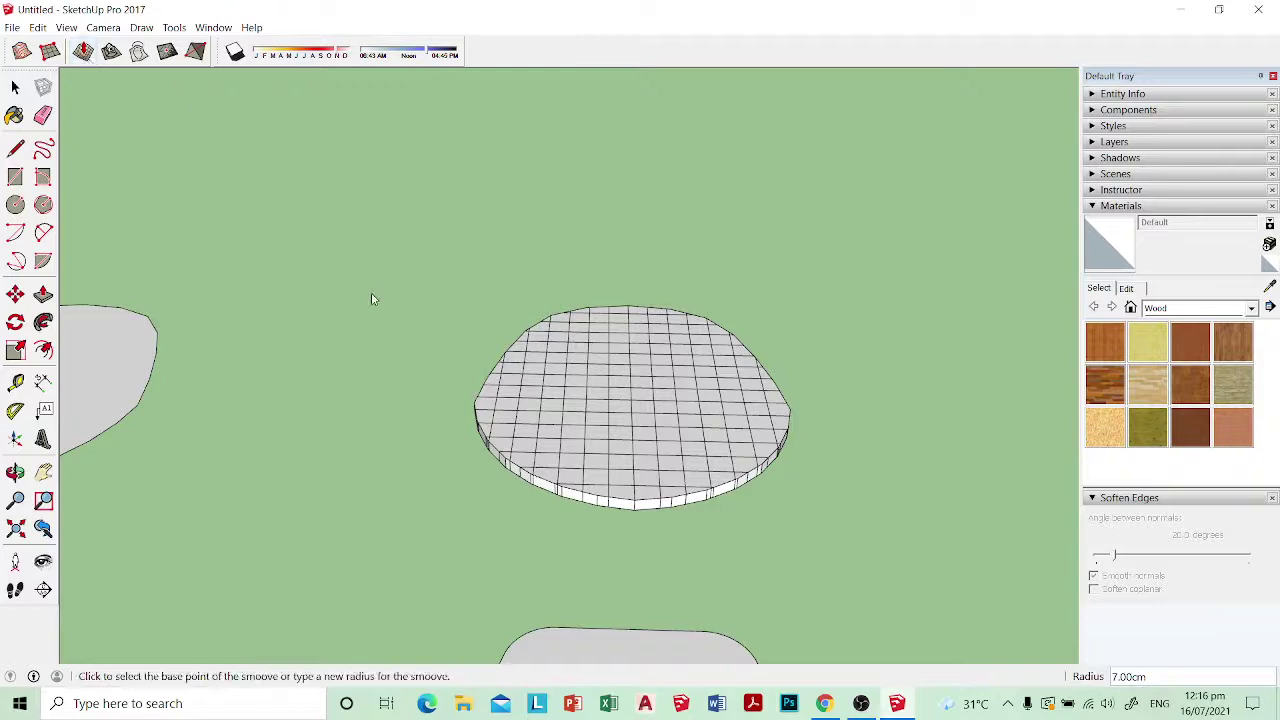
Step: Open the disc's group for editing and preview the Smoove radius over the centre of the mesh
key(space)
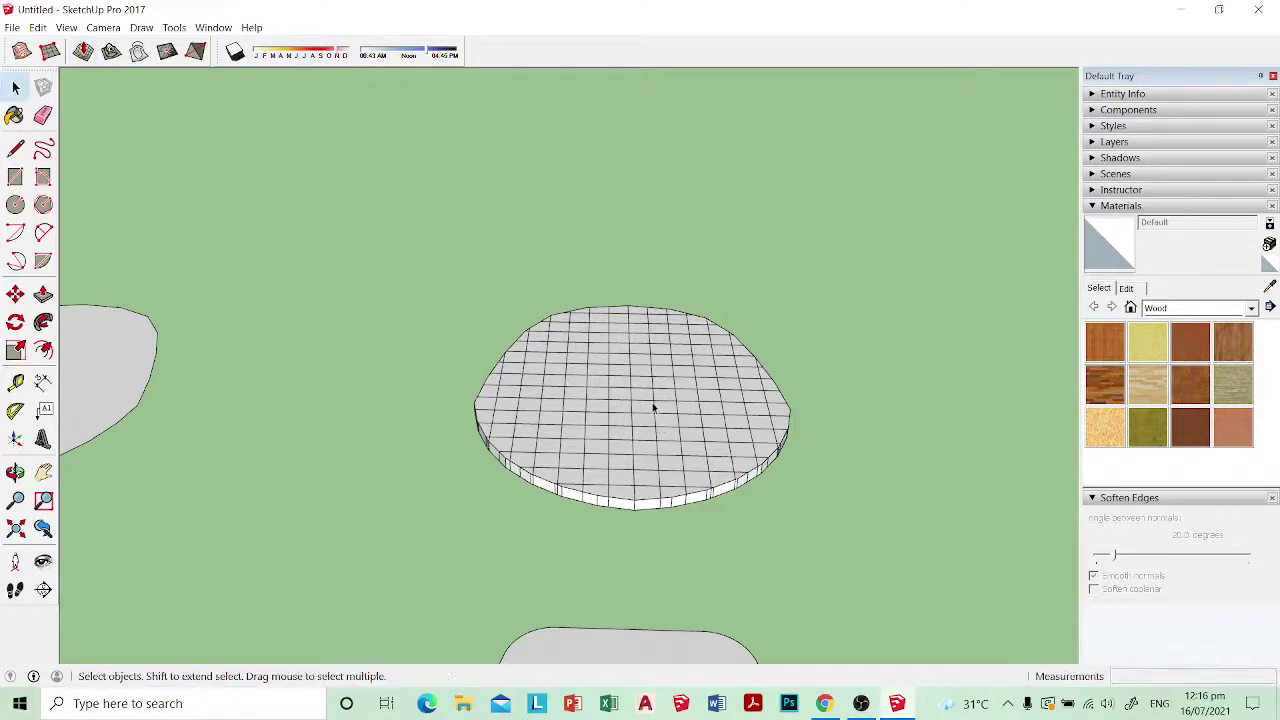
double_click(654, 408)
middle_drag(654, 408, 473, 368)
middle_drag(635, 352, 603, 371)
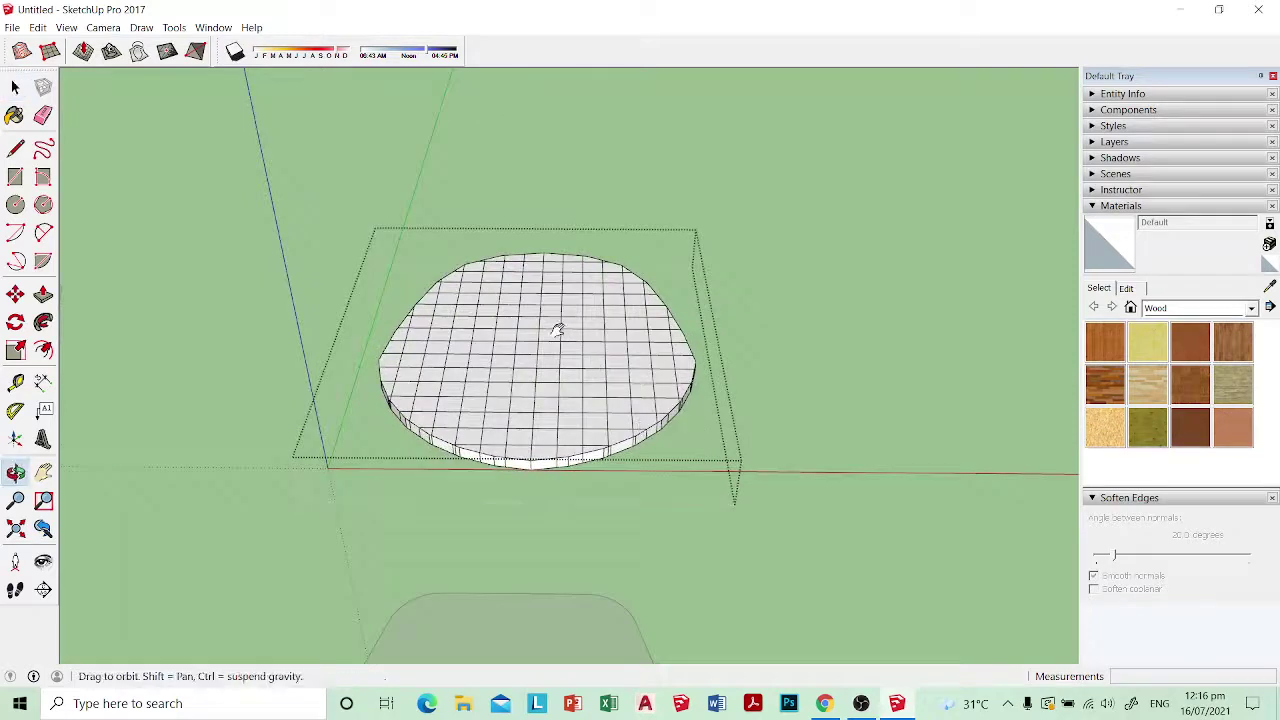
middle_drag(560, 331, 220, 223)
click(84, 52)
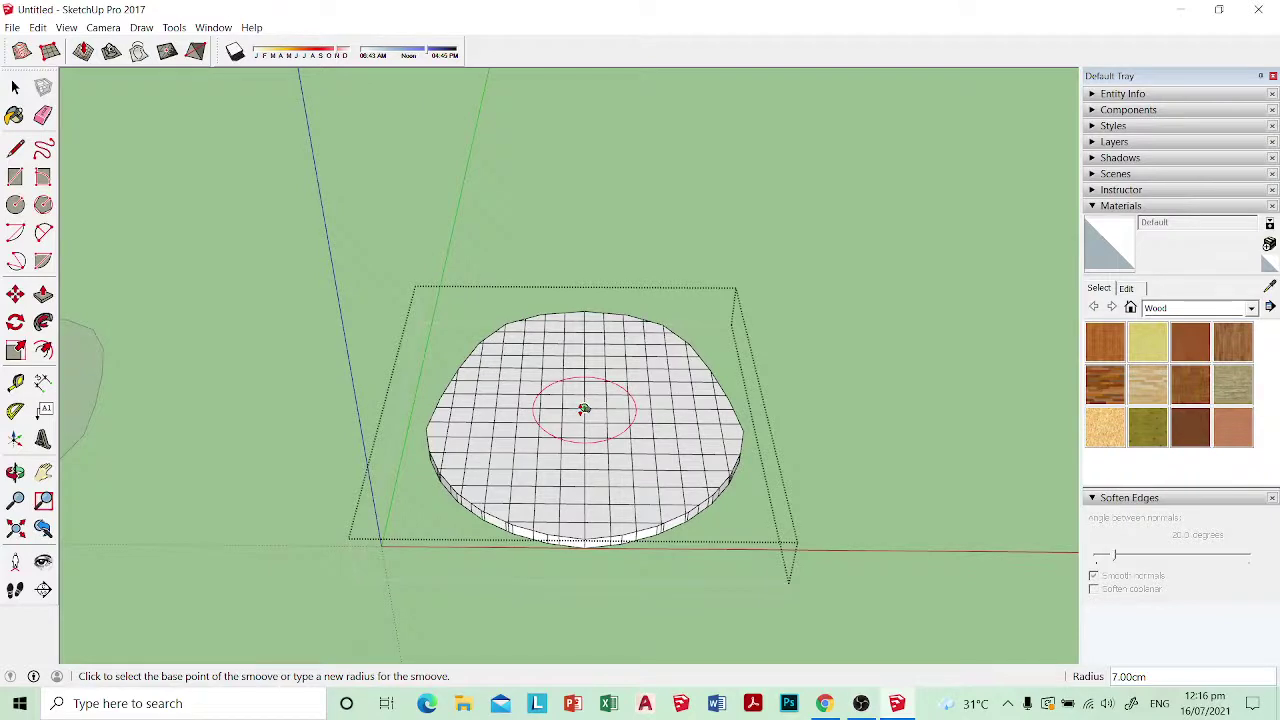
key(space)
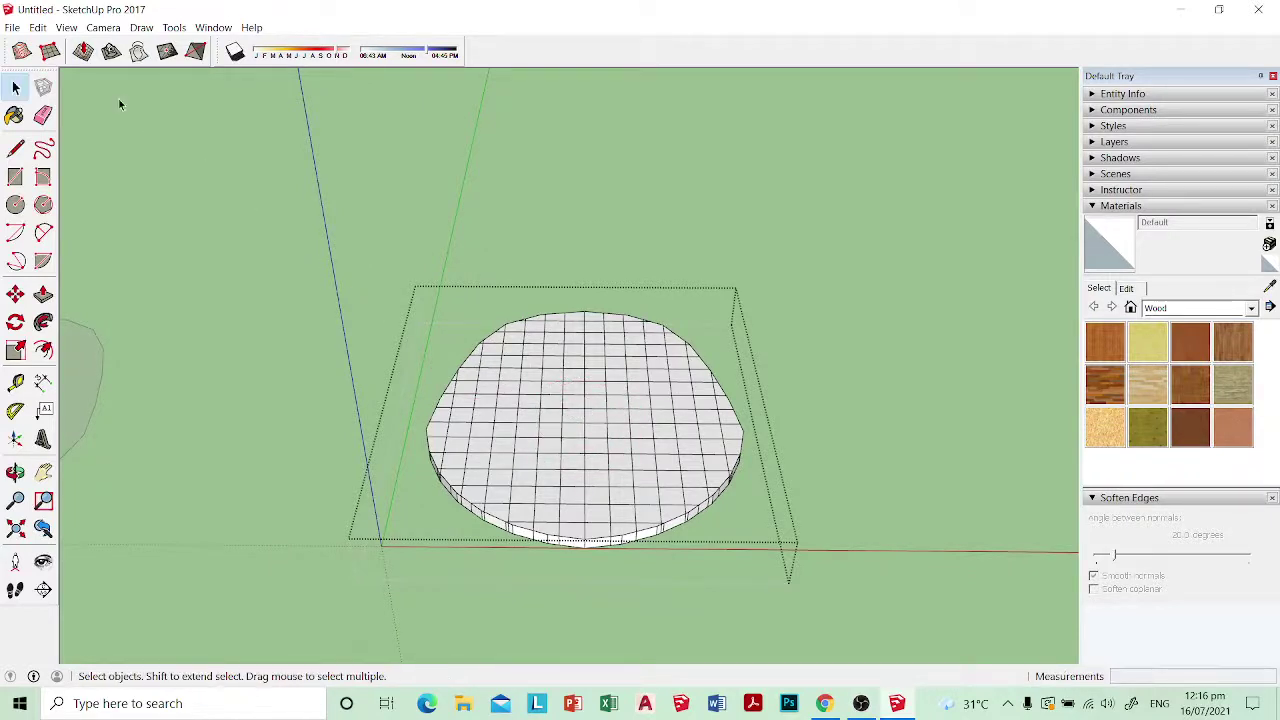
Step: Set the Smoove radius to 15 cm
click(85, 60)
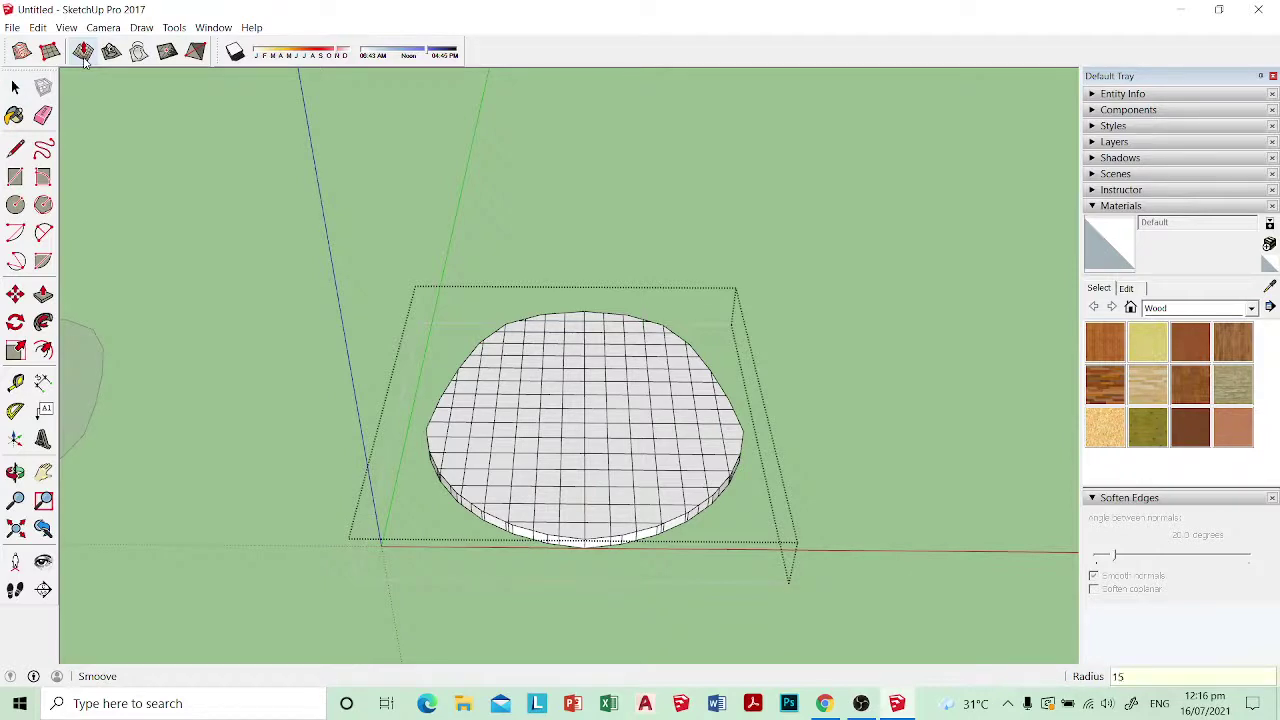
text(15)
key(Return)
Step: Set the Smoove radius to 25 cm and deform the disc's mesh from its centre upward into a dome
click(84, 53)
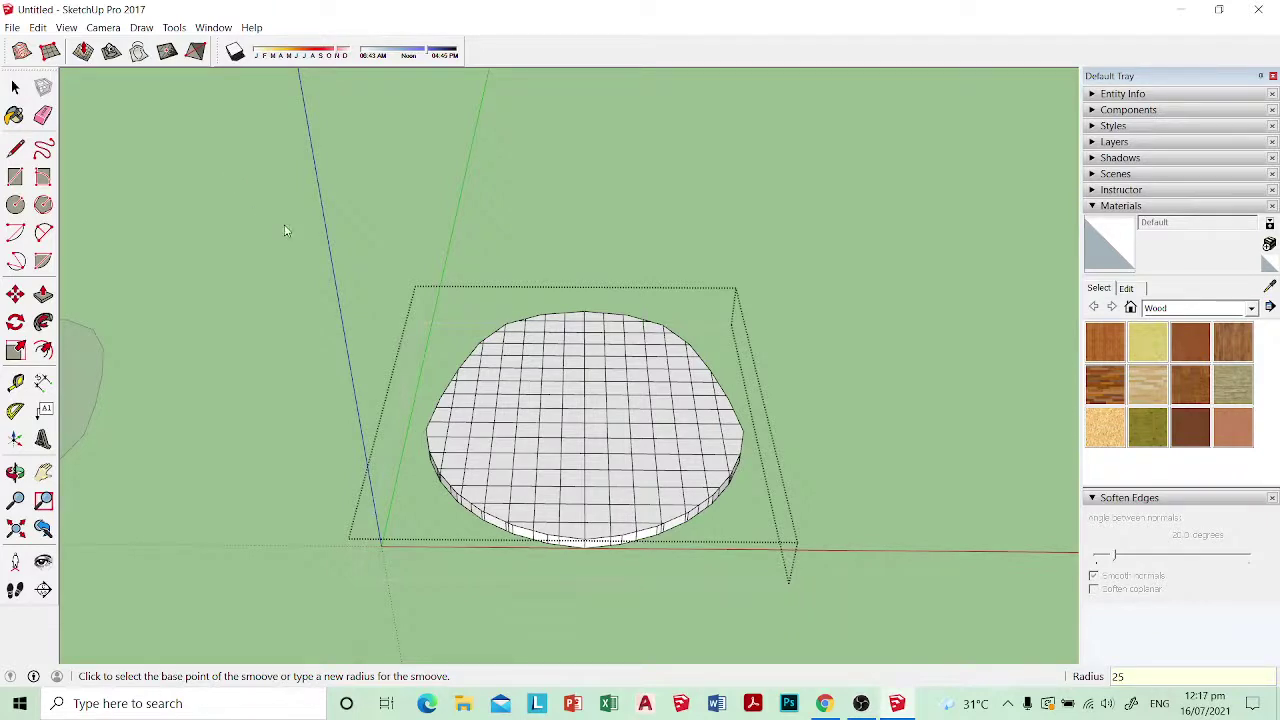
click(585, 410)
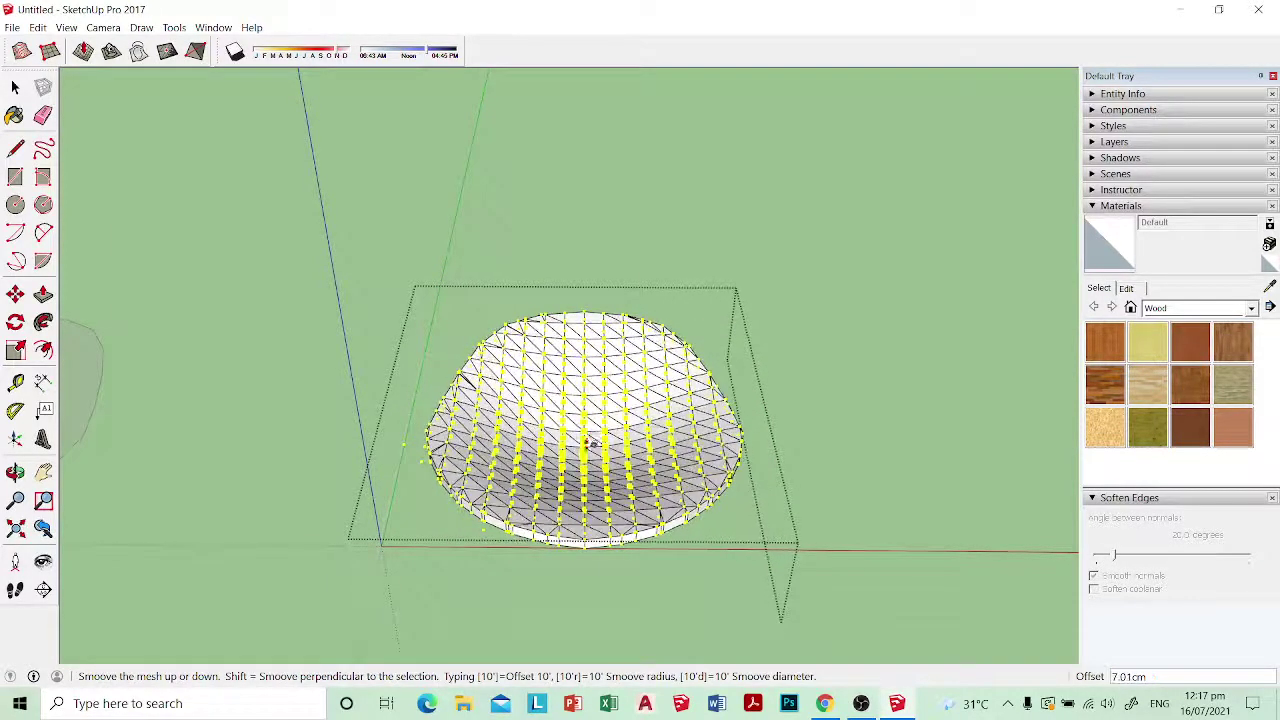
middle_drag(592, 440, 700, 310)
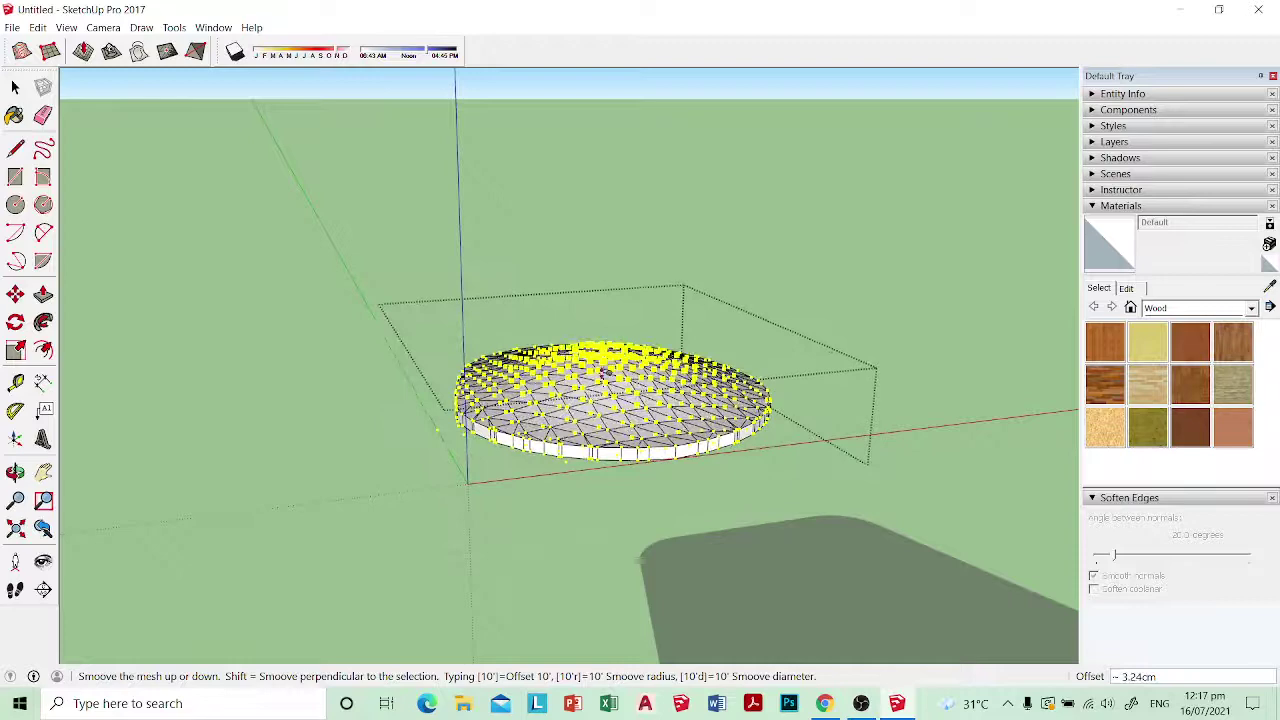
middle_drag(576, 354, 640, 340)
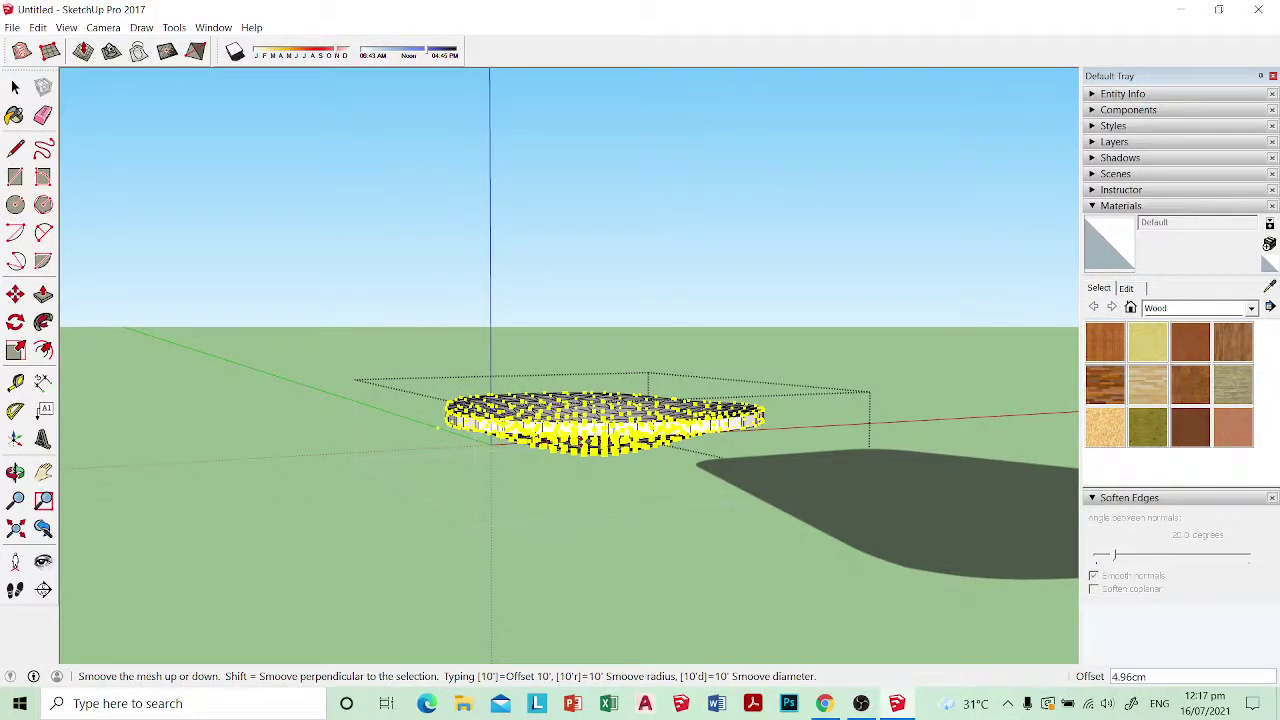
key(Return)
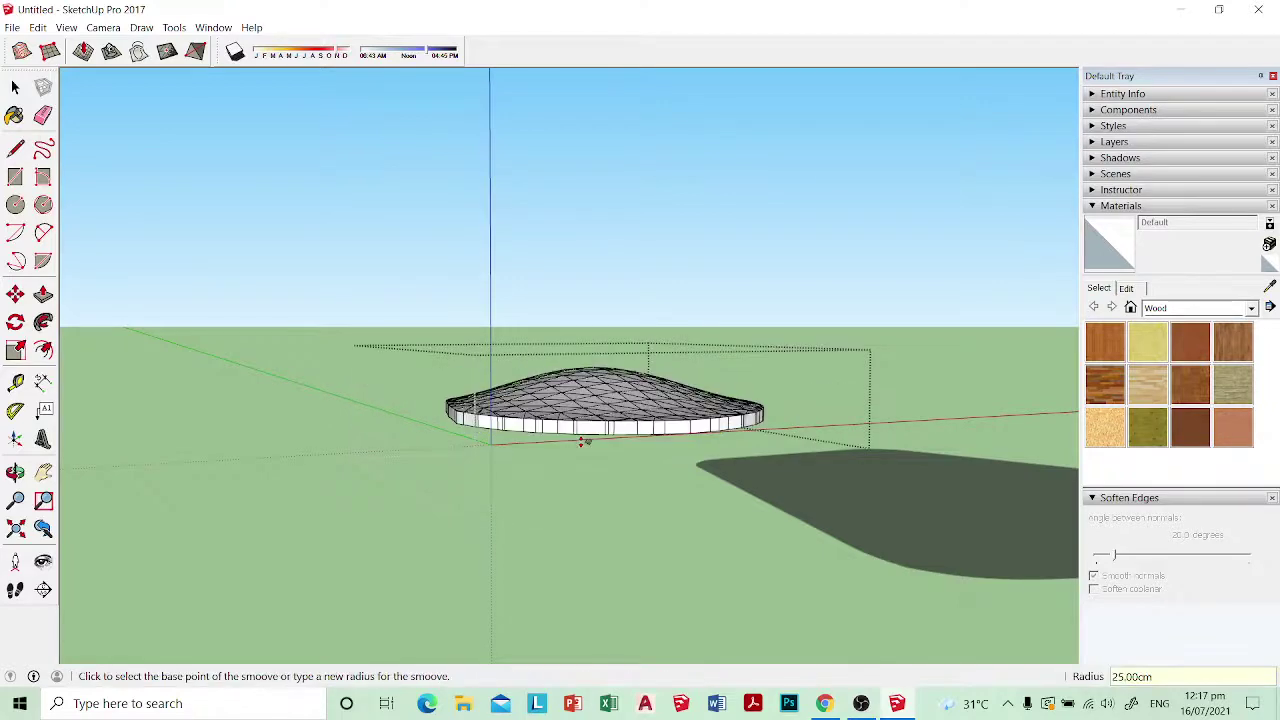
Step: Smoove the flat disc mesh downward from its centre by about 6 cm with a 25 cm radius to form a bowl, and close the group
middle_drag(585, 441, 628, 331)
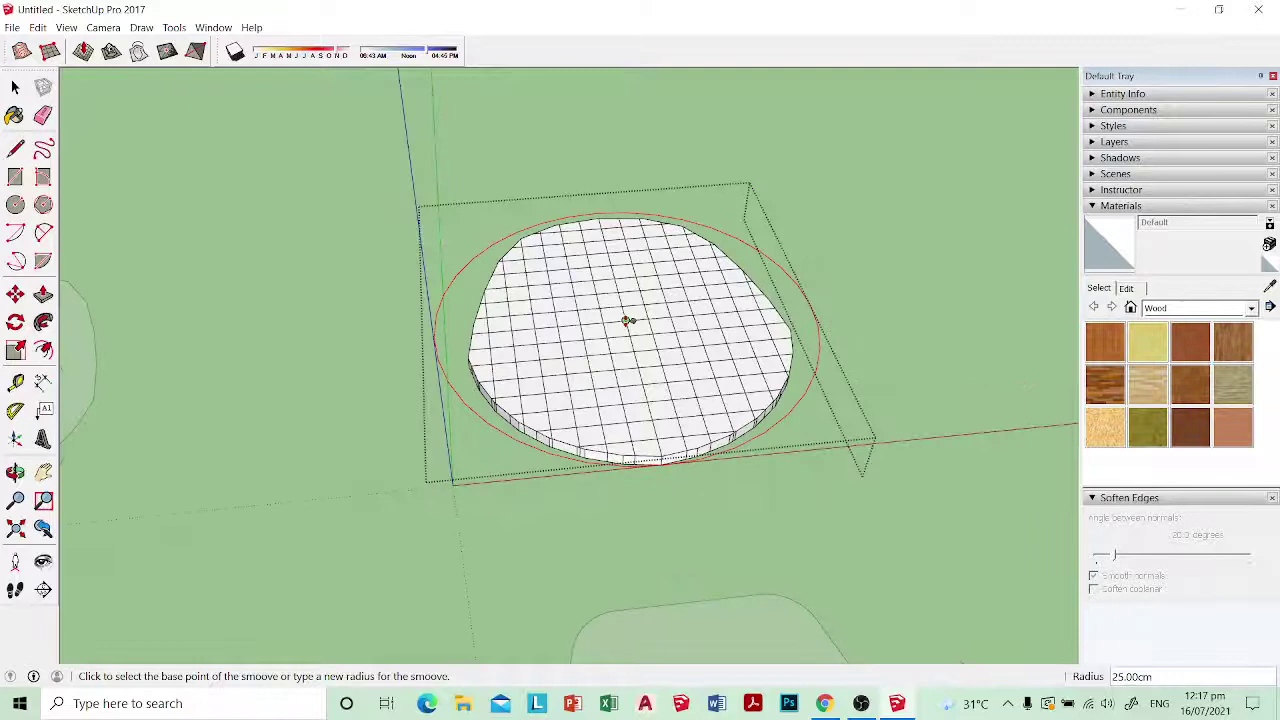
click(627, 321)
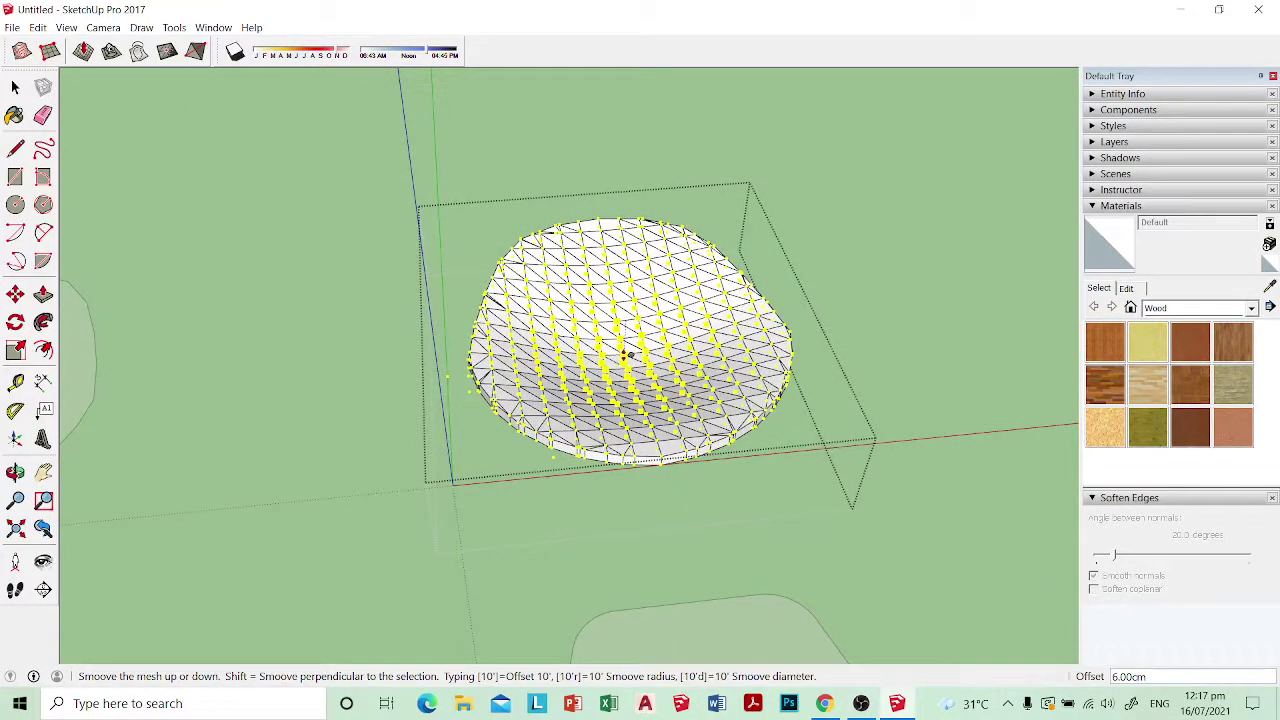
key(Return)
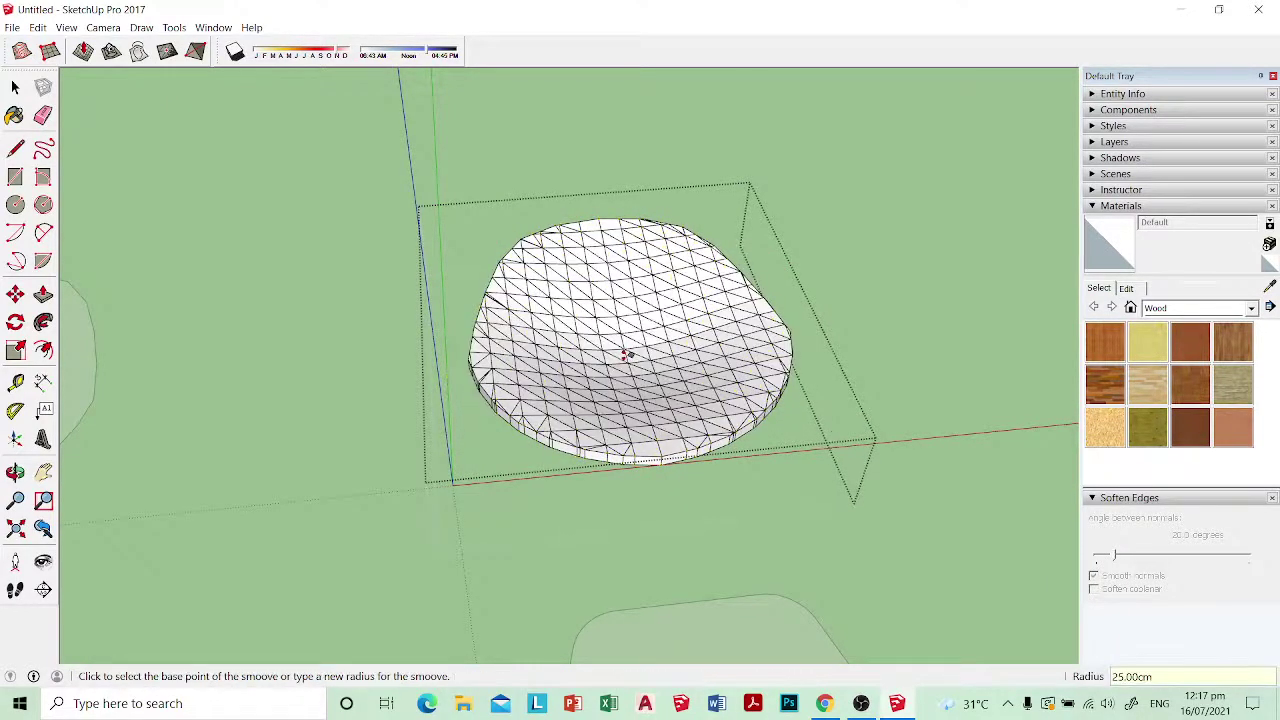
key(space)
click(858, 569)
Step: Turn off the display of Edges in the edge style so the bowl and flat shapes show as plain surfaces
middle_drag(858, 569, 576, 464)
scroll(590, 455, up, 5)
scroll(505, 450, up, 4)
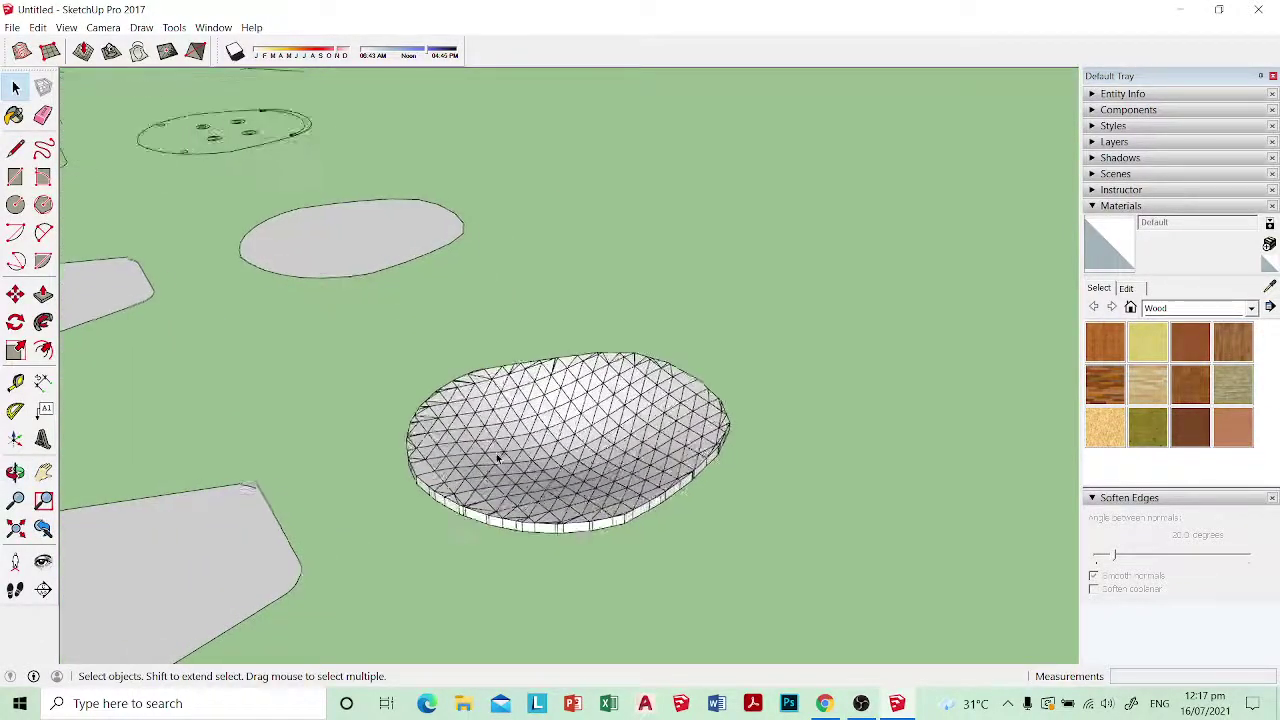
scroll(674, 480, down, 2)
middle_drag(660, 490, 640, 445)
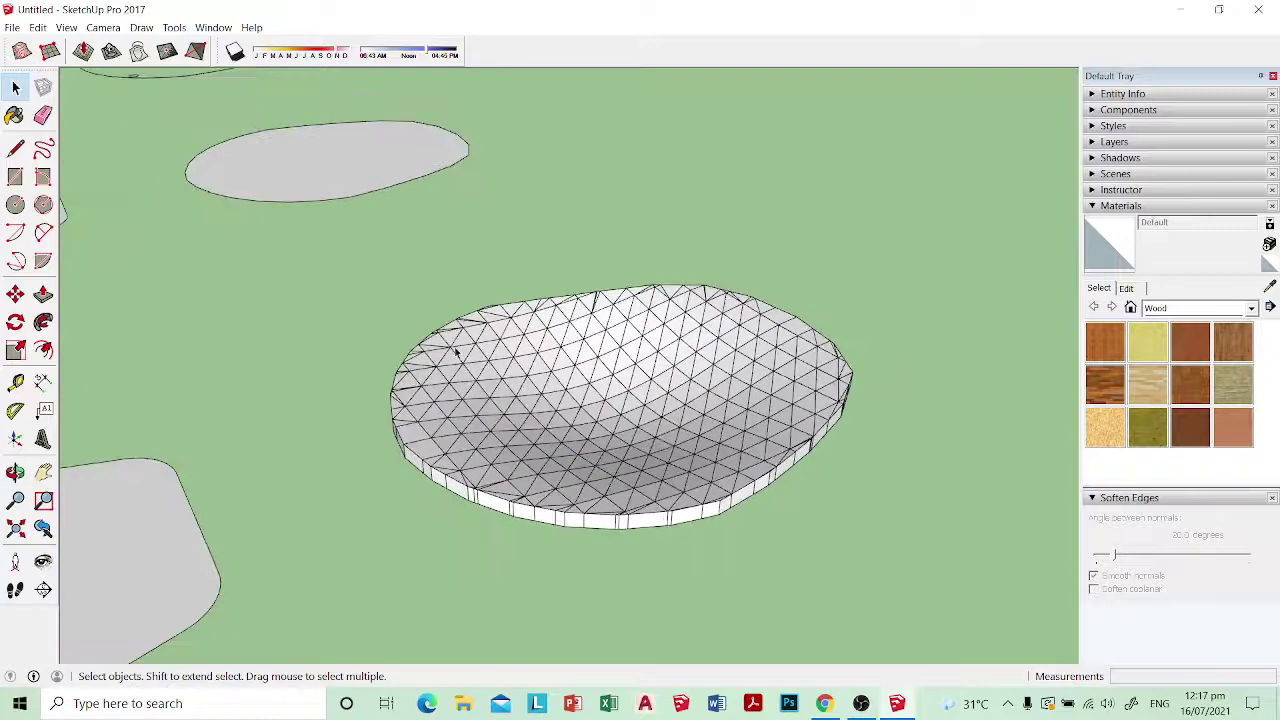
middle_drag(766, 398, 655, 382)
click(37, 27)
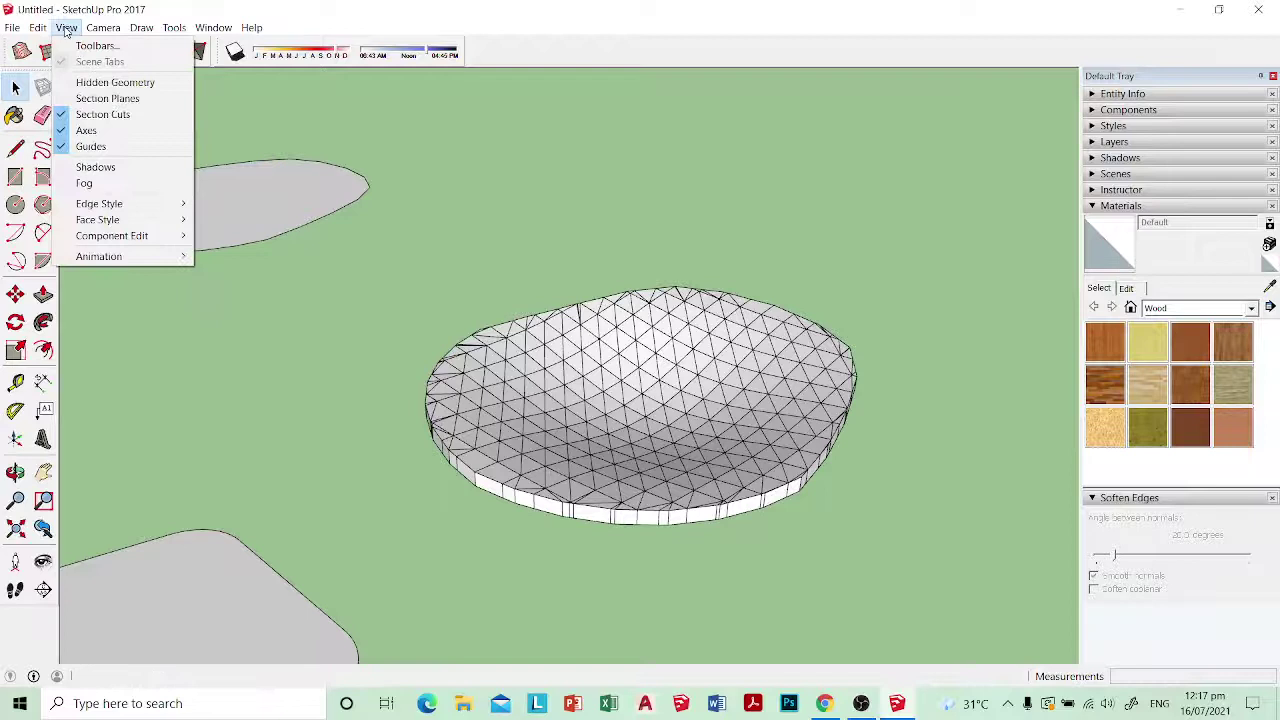
mouse_move(115, 206)
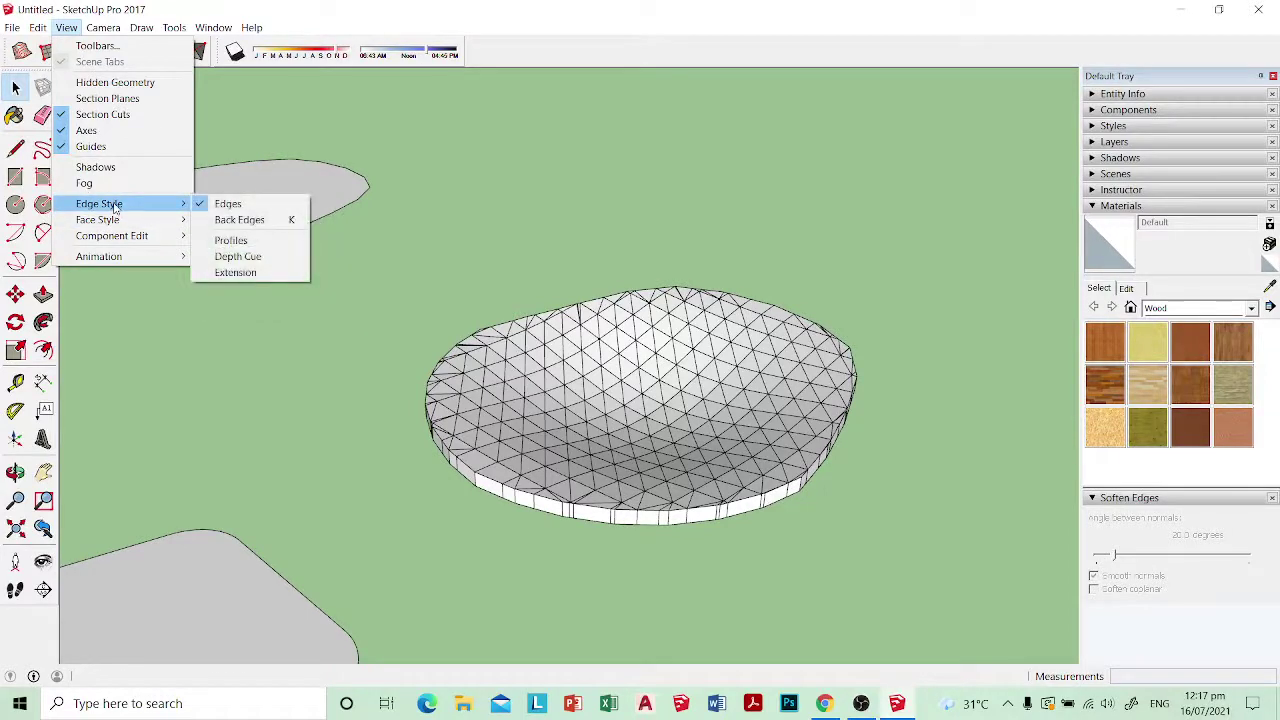
click(226, 204)
Step: Select the bowl's entire mesh inside its group, call up Soften/Smooth Edges for it, and close the group
middle_drag(786, 435, 772, 326)
scroll(513, 390, down, 5)
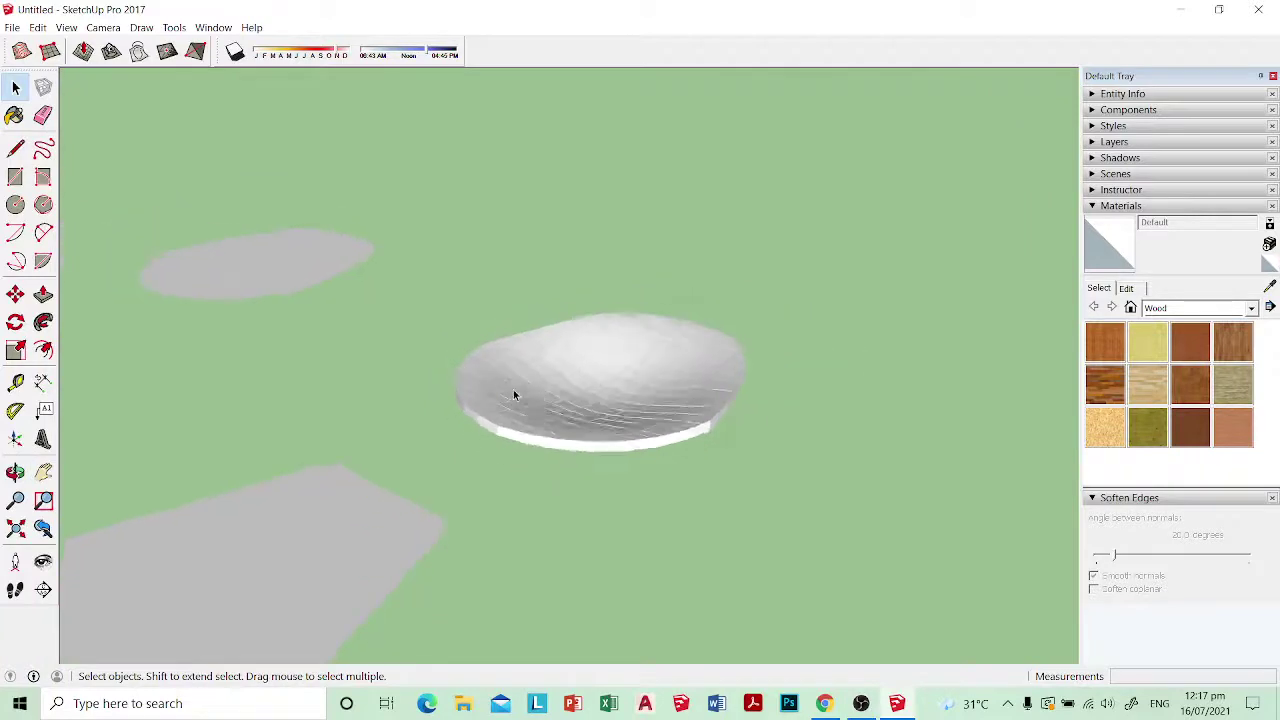
middle_drag(562, 336, 497, 440)
scroll(549, 366, up, 3)
scroll(549, 372, up, 3)
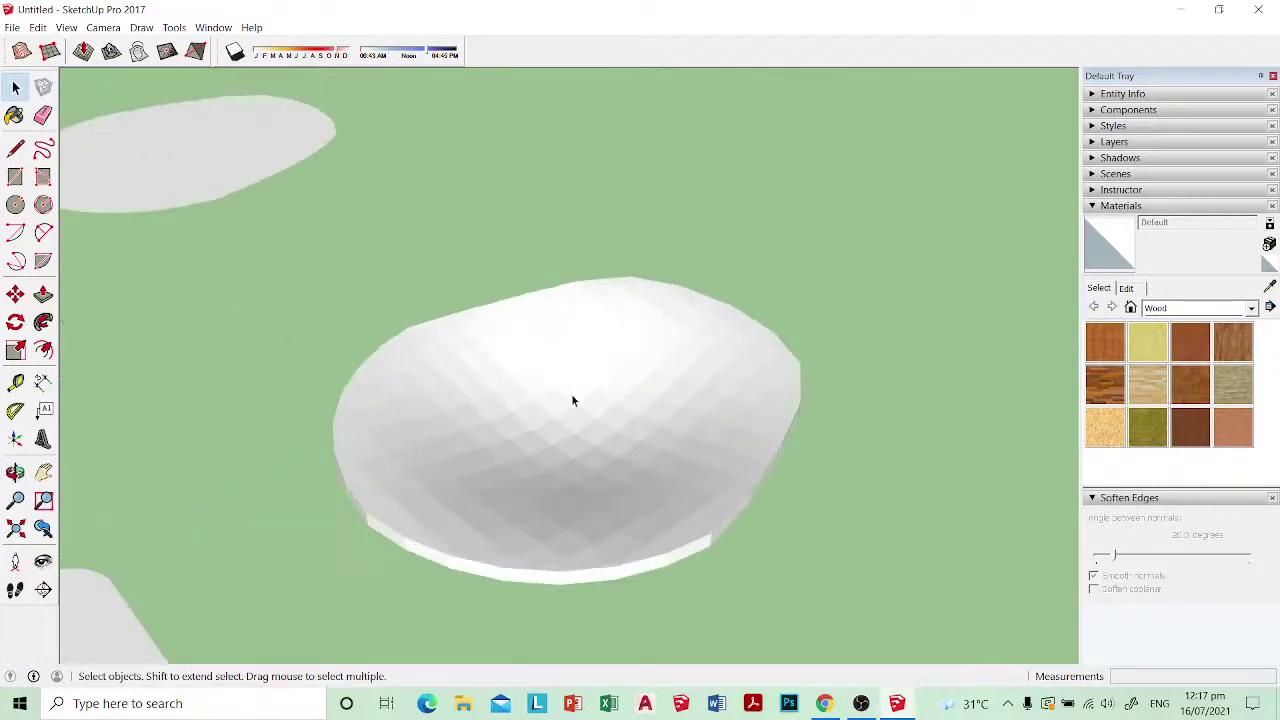
middle_drag(571, 400, 589, 379)
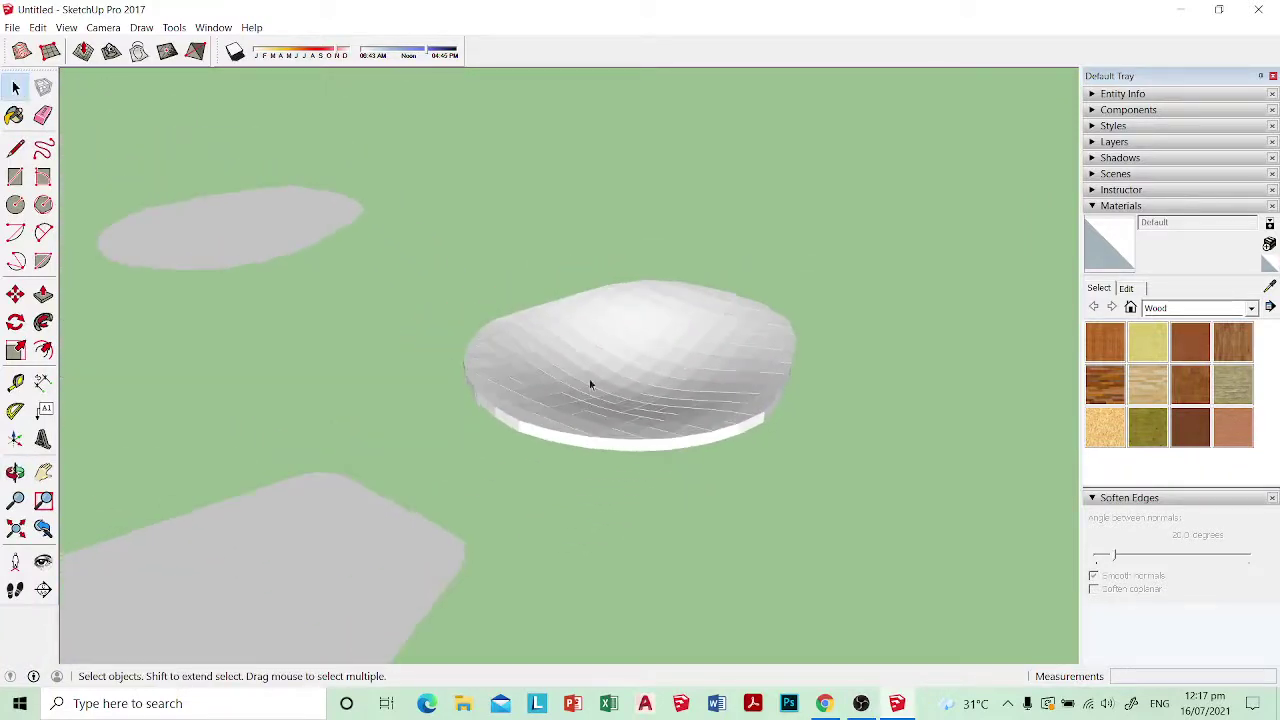
double_click(639, 356)
triple_click(640, 363)
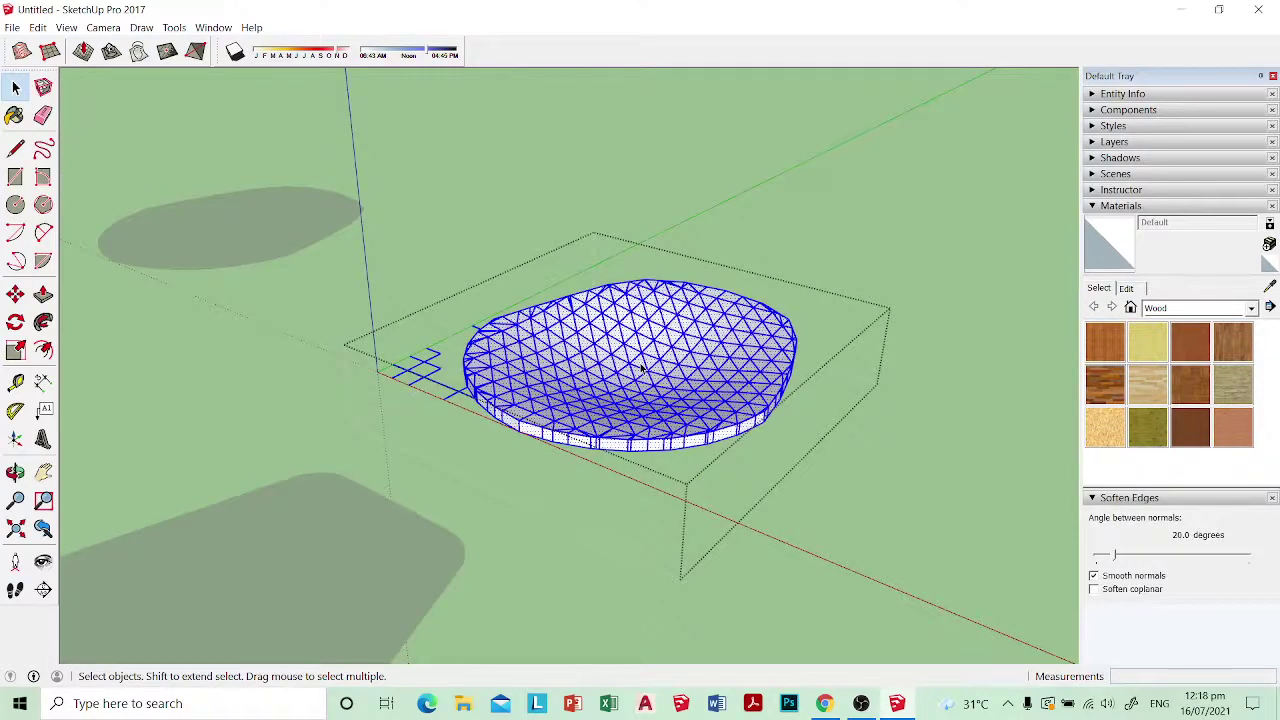
right_click(640, 366)
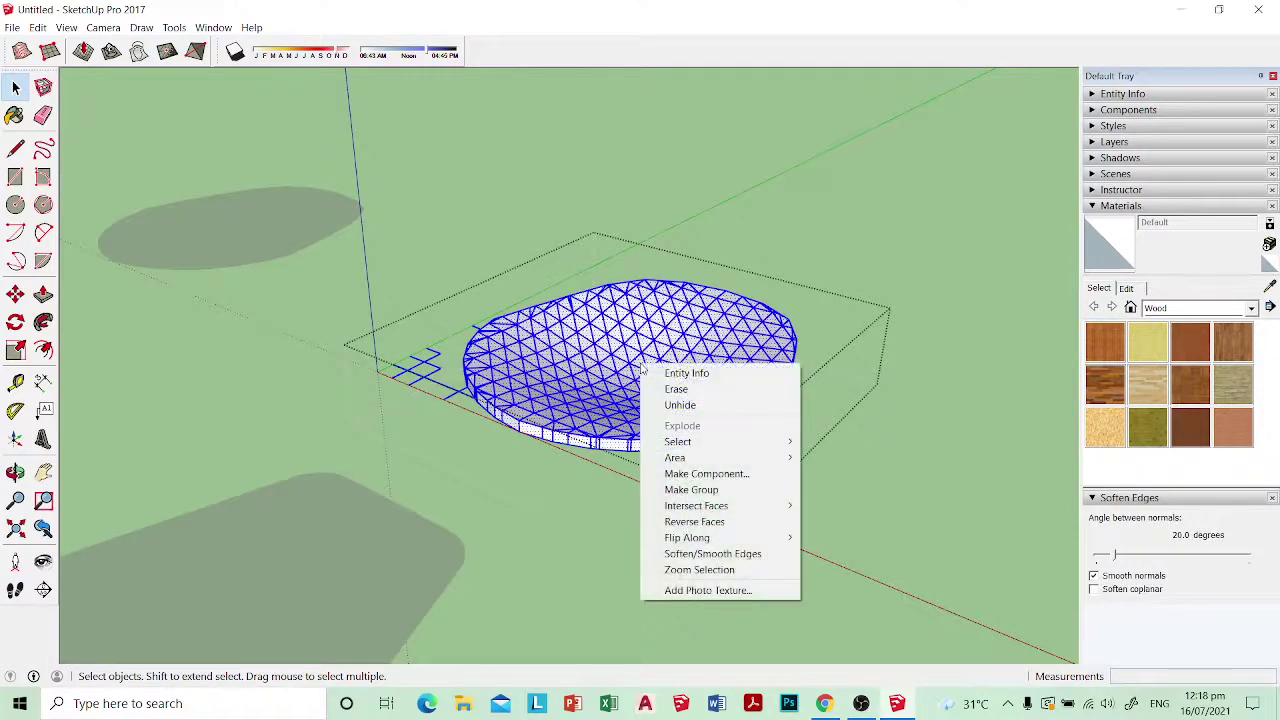
click(708, 556)
click(819, 533)
middle_drag(819, 533, 655, 444)
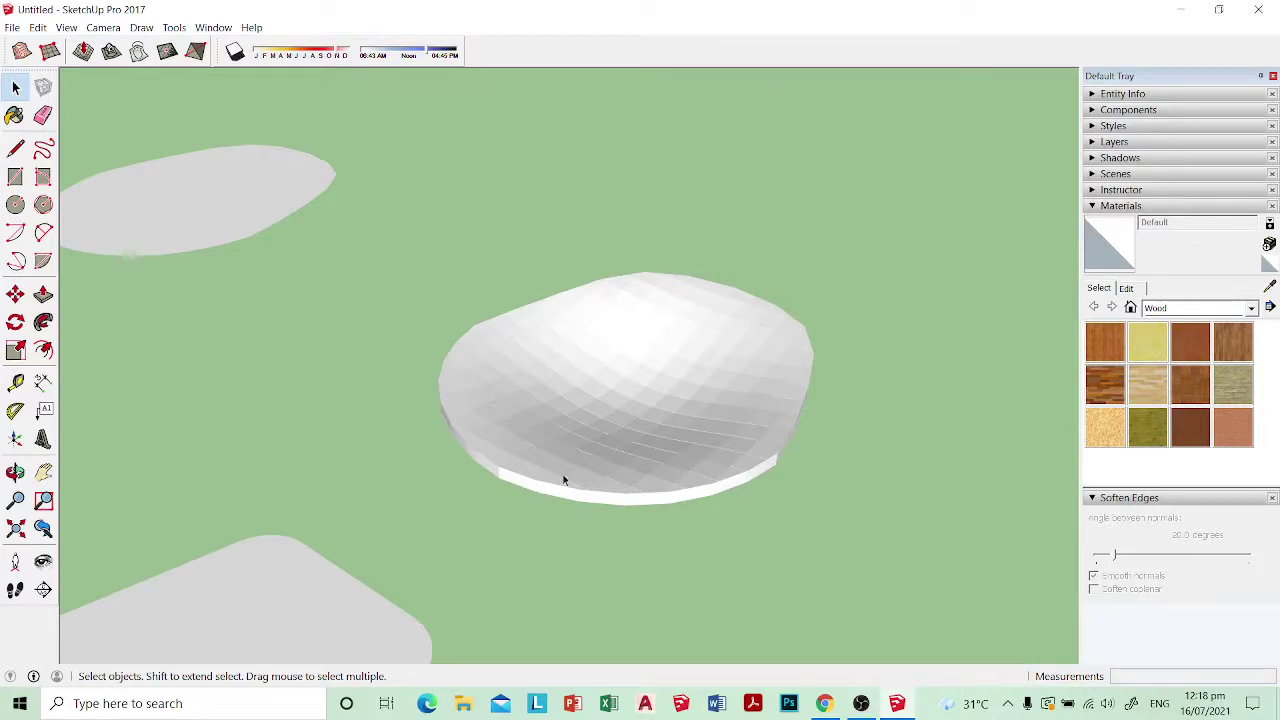
scroll(611, 414, down, 2)
middle_drag(611, 414, 684, 313)
scroll(716, 280, up, 2)
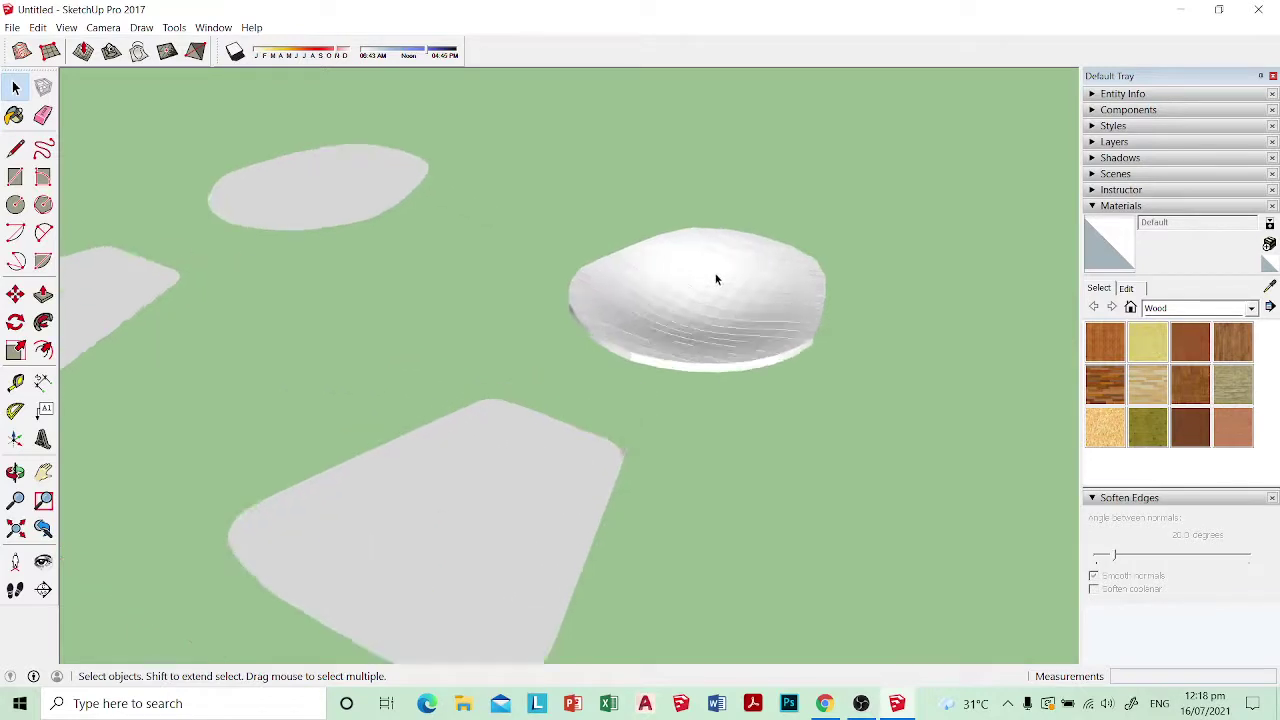
scroll(756, 262, down, 5)
scroll(612, 458, down, 2)
scroll(612, 458, down, 1)
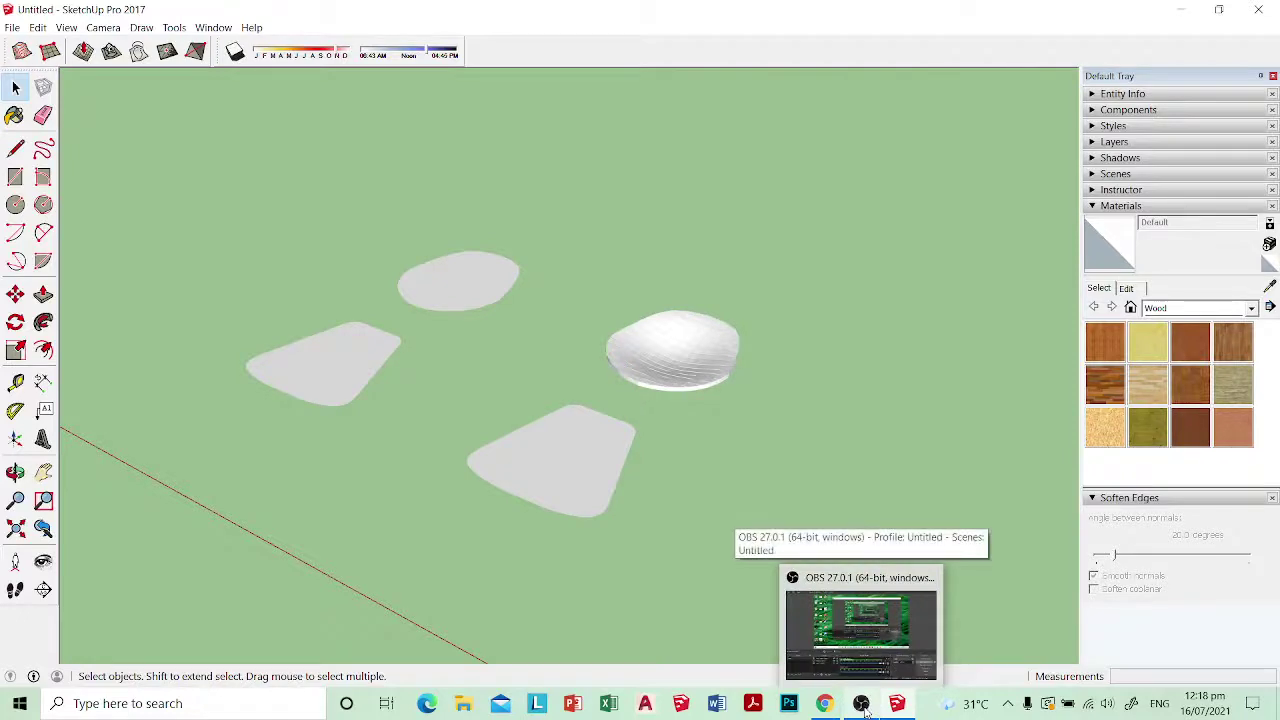
click(860, 620)
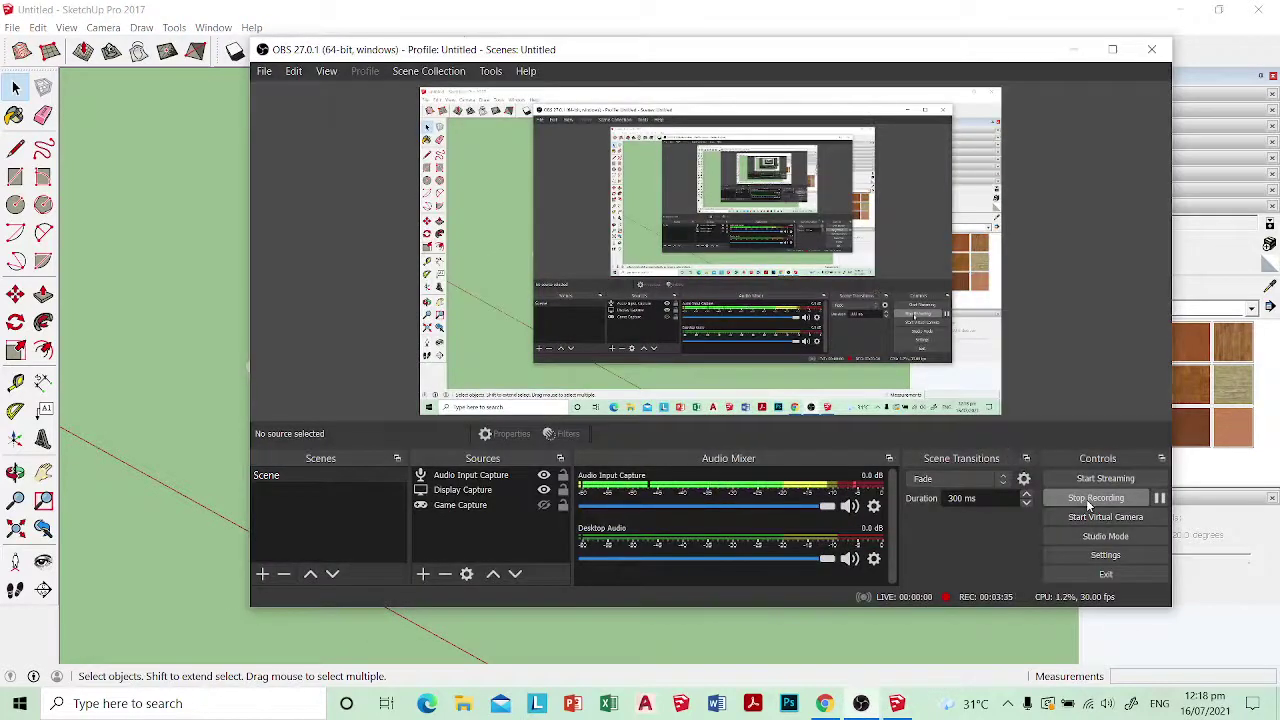